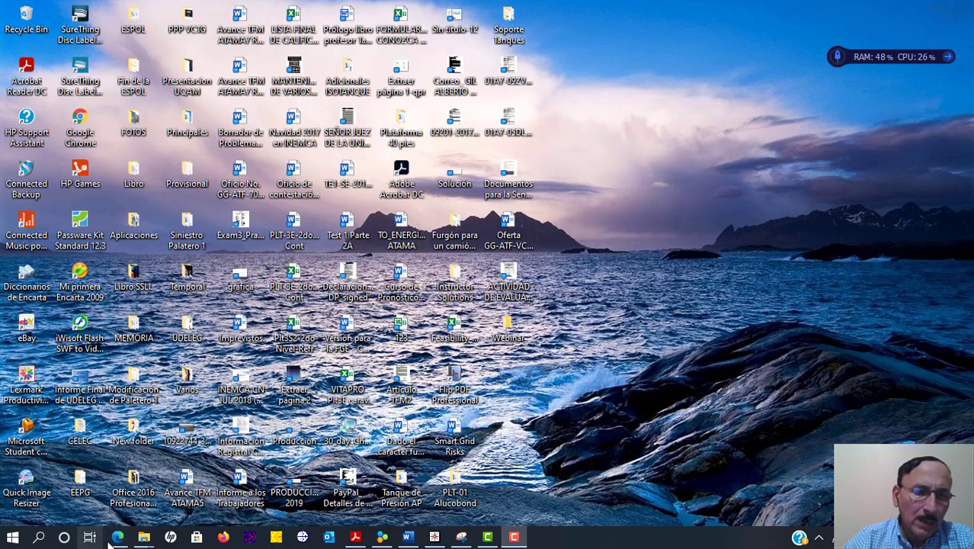
Switch to the browser showing WebMET and open Florida's page in the United States meteorological data.
click(118, 538)
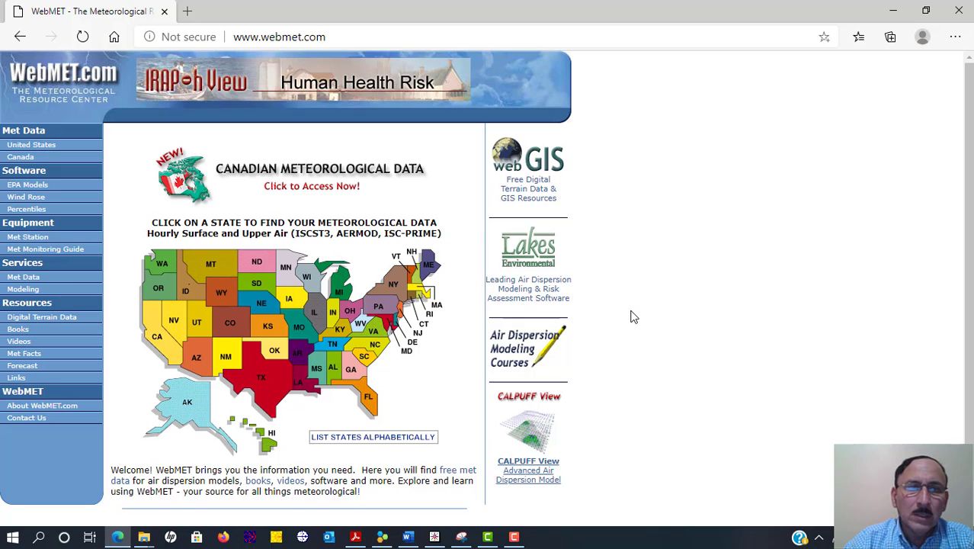
click(27, 146)
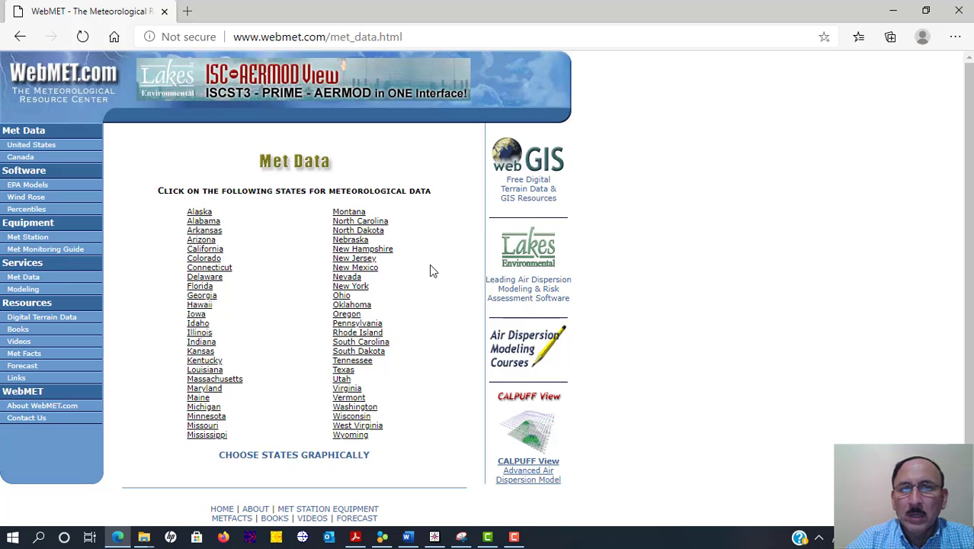
click(200, 286)
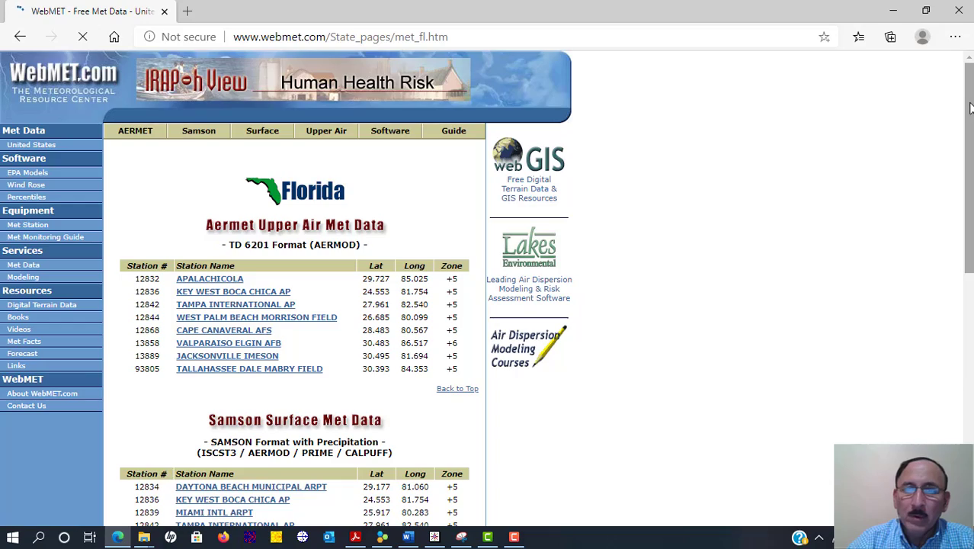
Open the Samson surface data for Tampa International AP and download the 1990 meteorological data archive.
drag(971, 109, 971, 353)
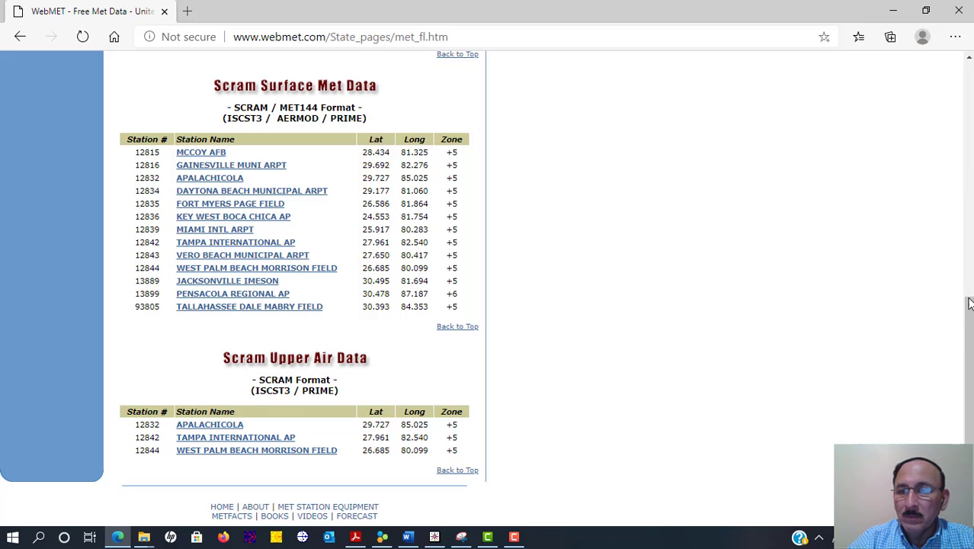
drag(969, 303, 965, 227)
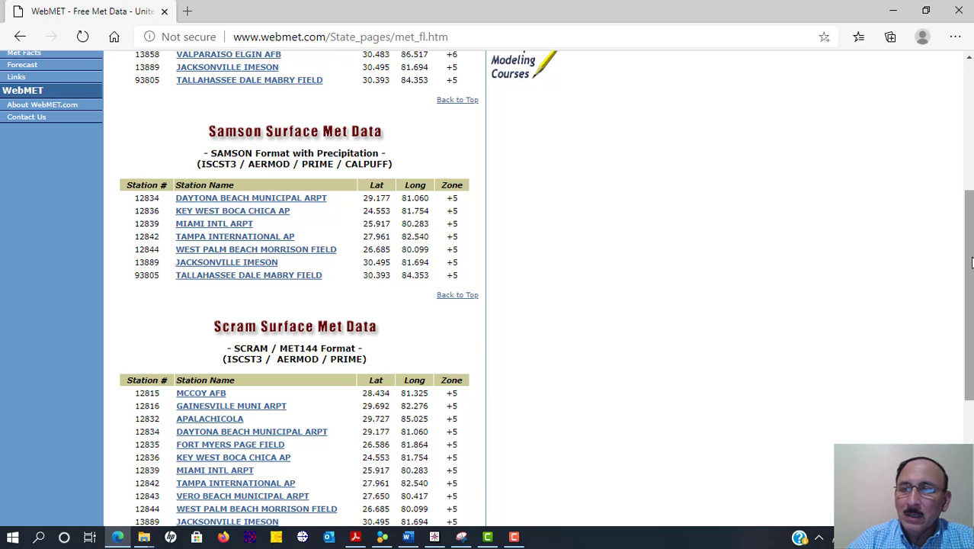
drag(964, 263, 963, 182)
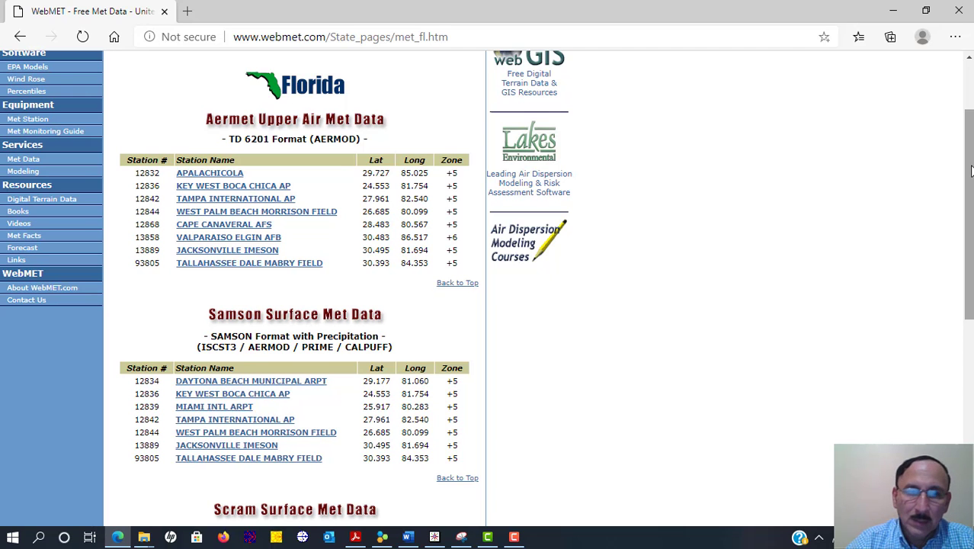
drag(971, 171, 972, 223)
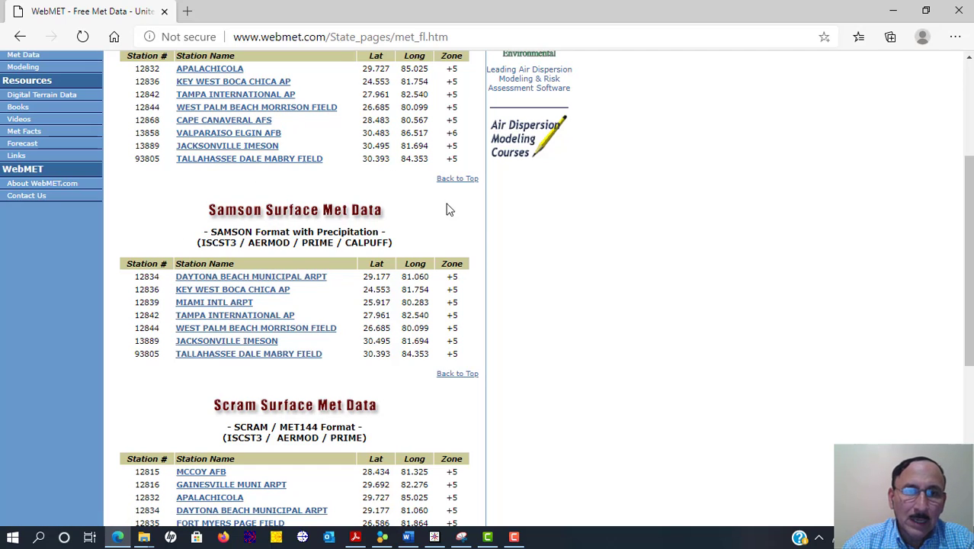
click(210, 318)
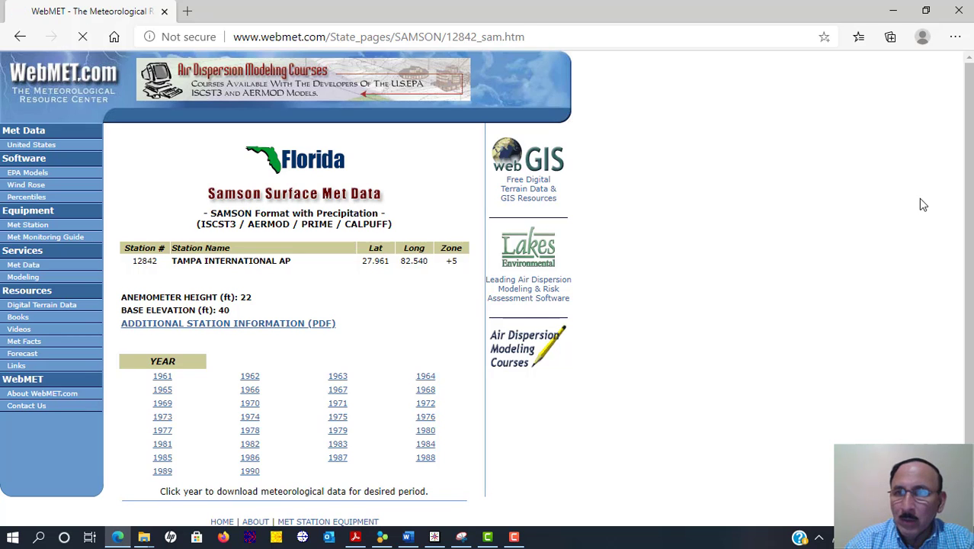
scroll(969, 190, down, 2)
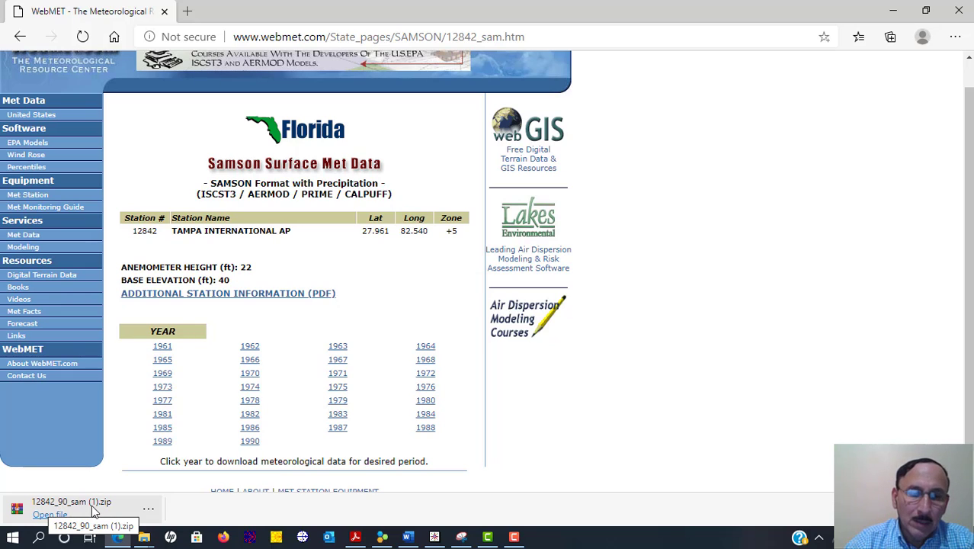
Switch to File Explorer and copy the downloaded archive 12842_90_sam (1) from the Downloads folder.
click(144, 537)
click(80, 482)
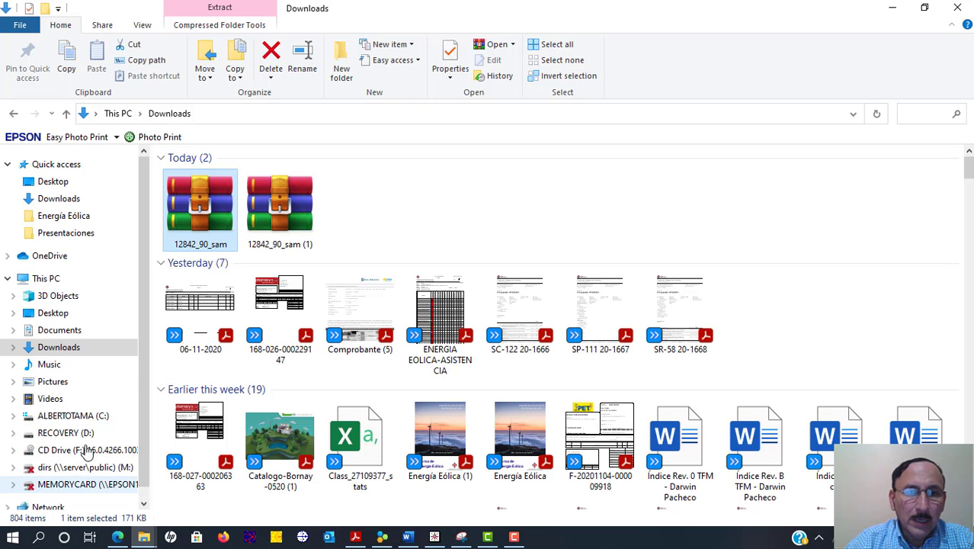
click(298, 218)
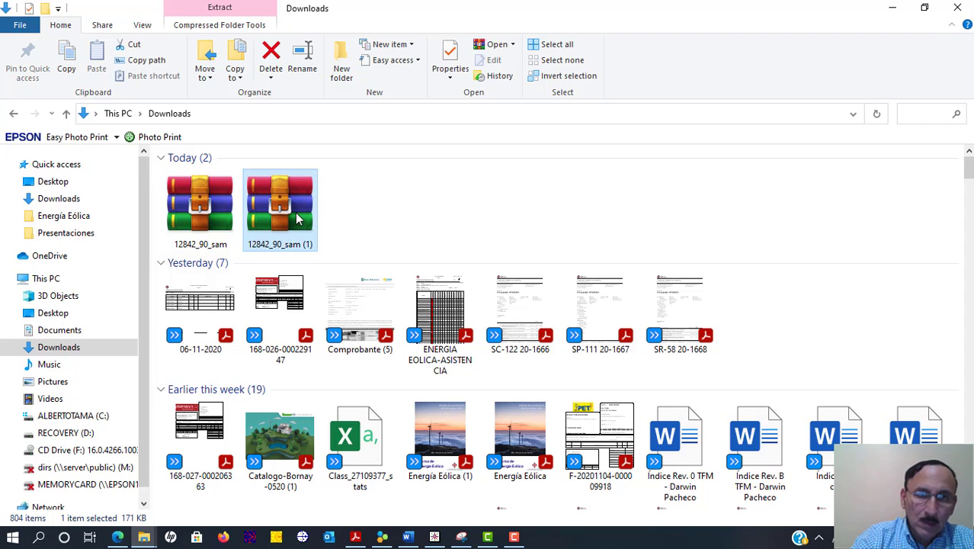
key(ctrl+c)
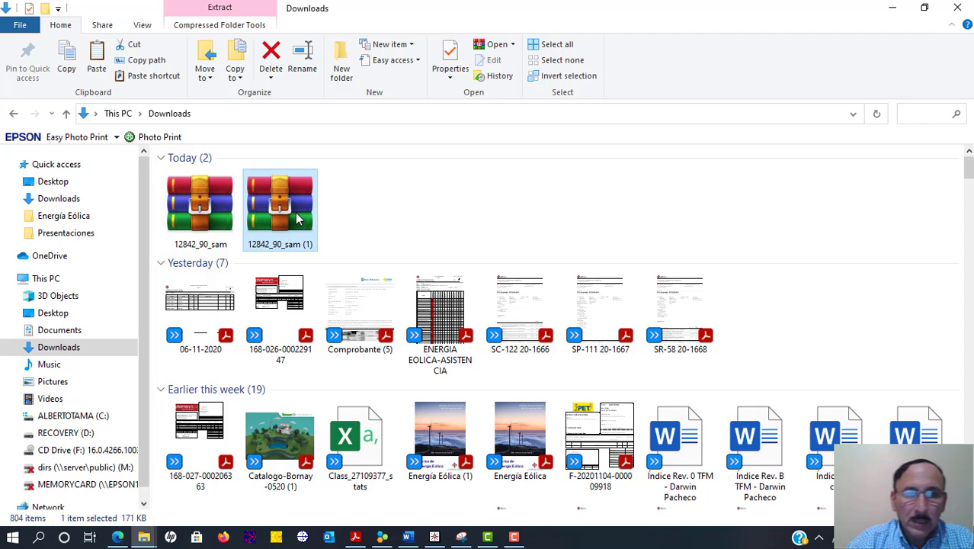
Open the Webinar folder on the desktop and paste the copied archive into it.
click(889, 10)
click(890, 9)
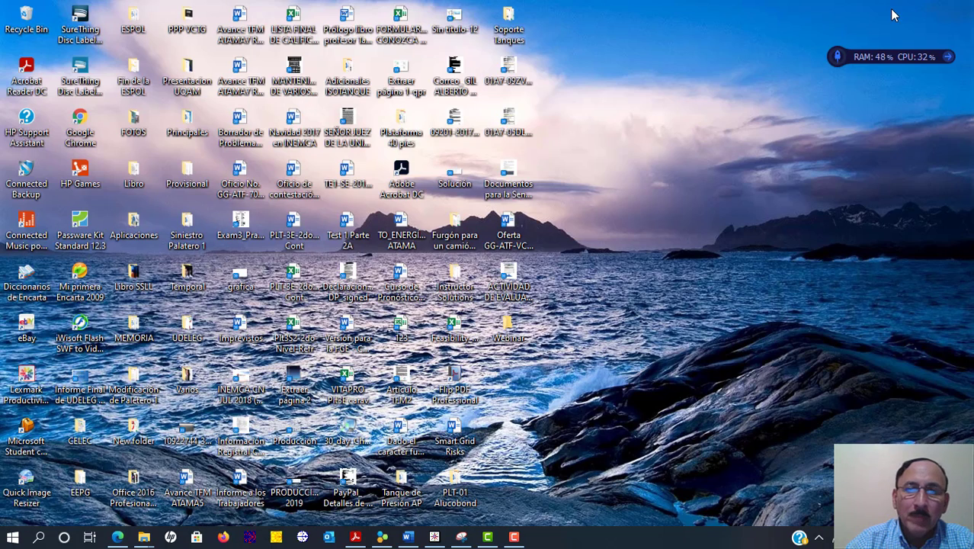
double_click(508, 335)
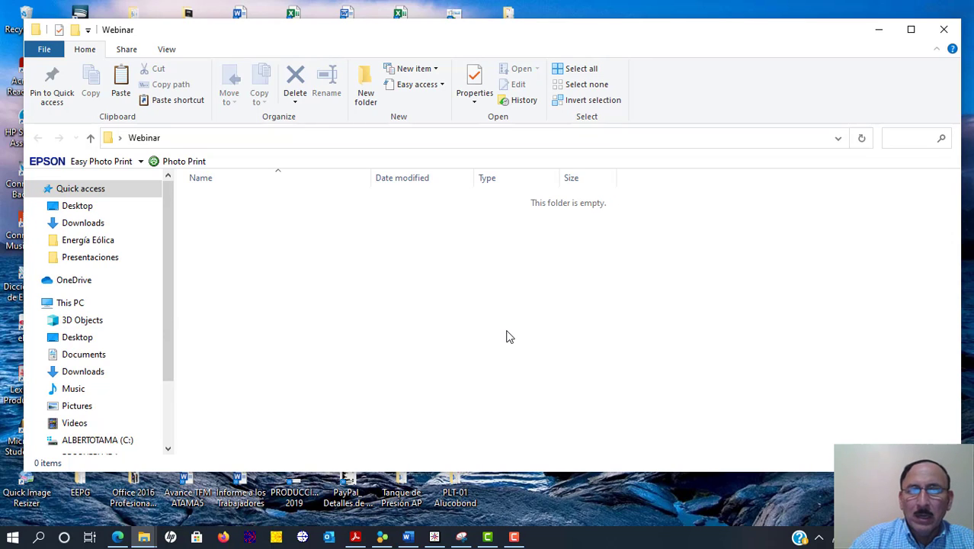
key(ctrl+v)
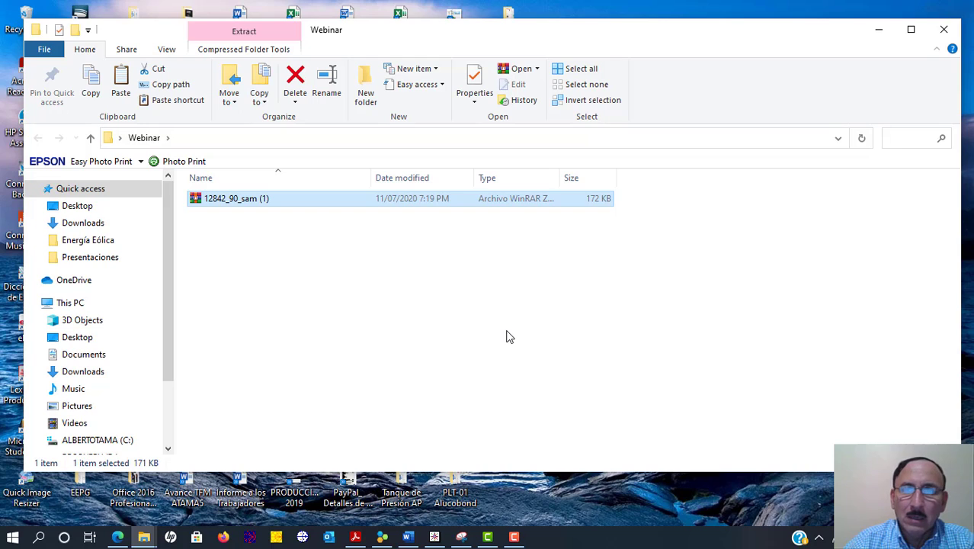
click(392, 290)
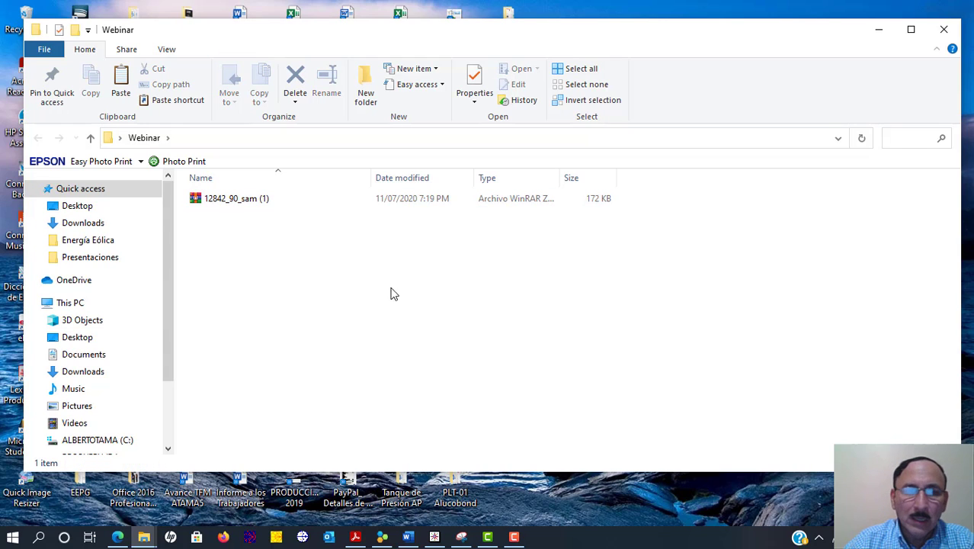
Extract the archive 12842_90_sam (1) directly into the Webinar folder.
right_click(238, 202)
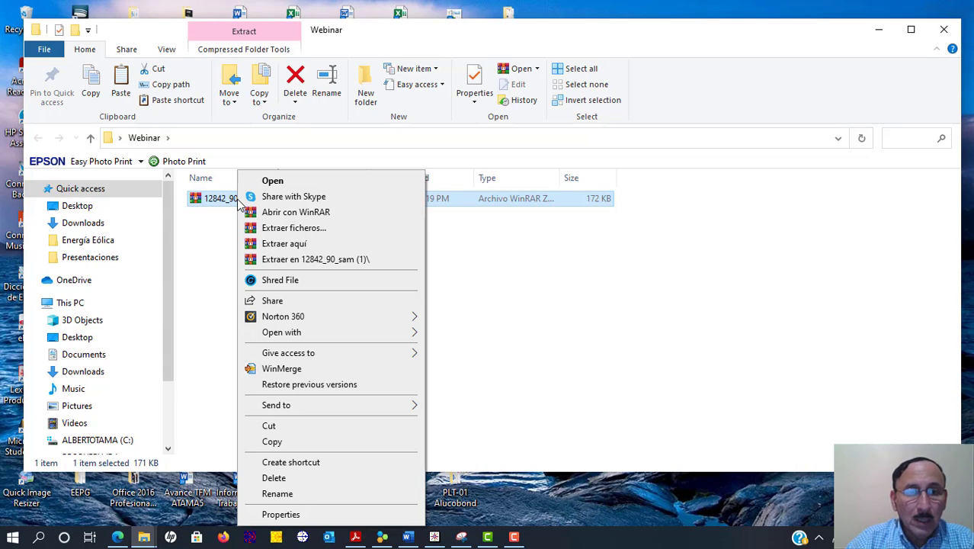
click(286, 243)
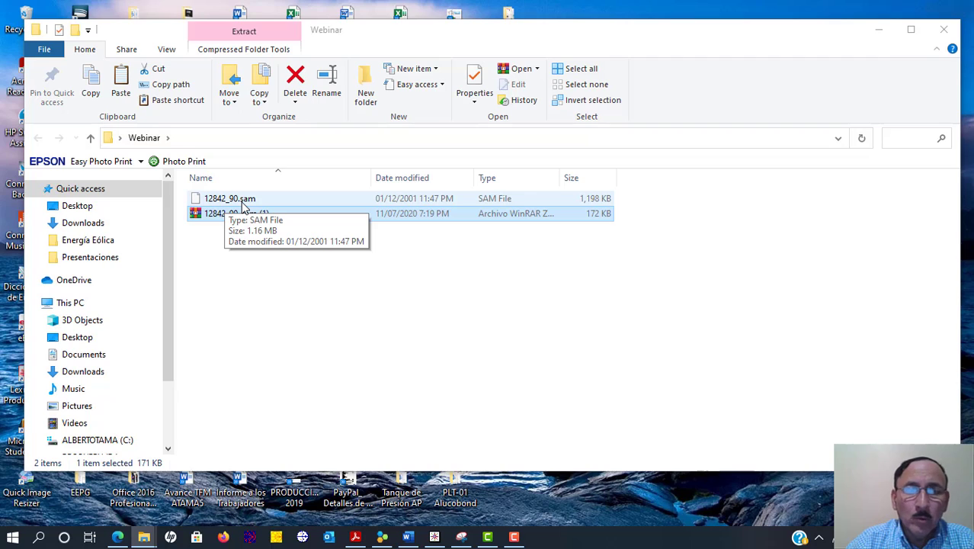
click(338, 321)
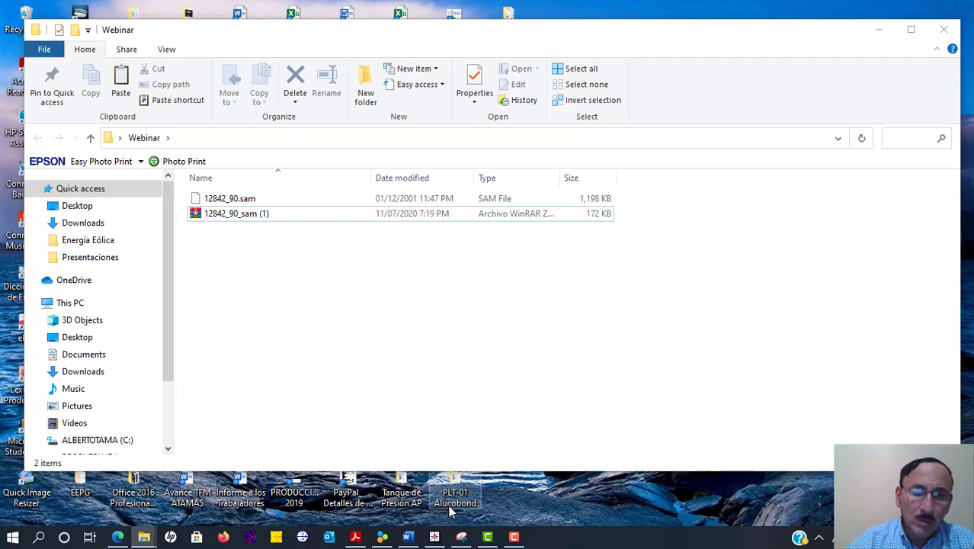
Switch to WRPLOT View and look over its available editing and tool commands.
click(434, 538)
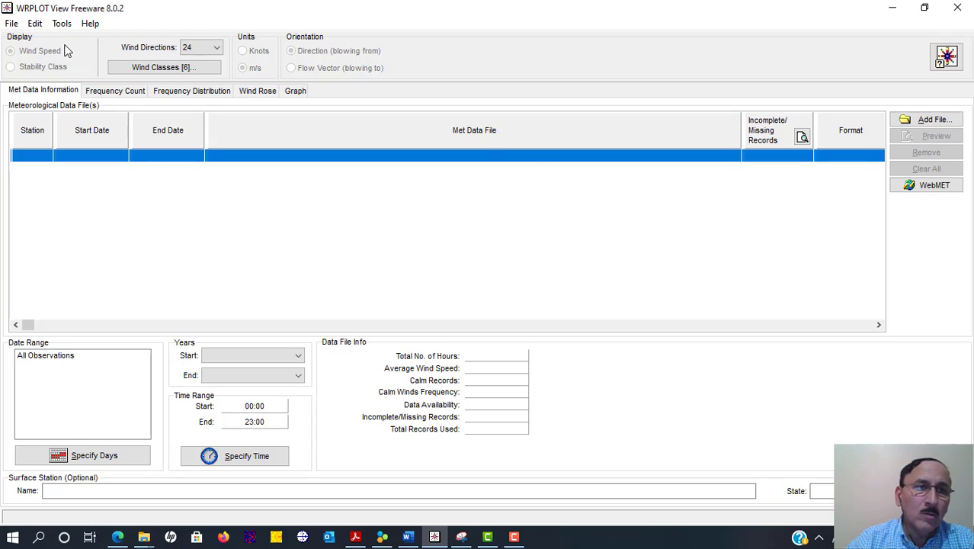
click(11, 26)
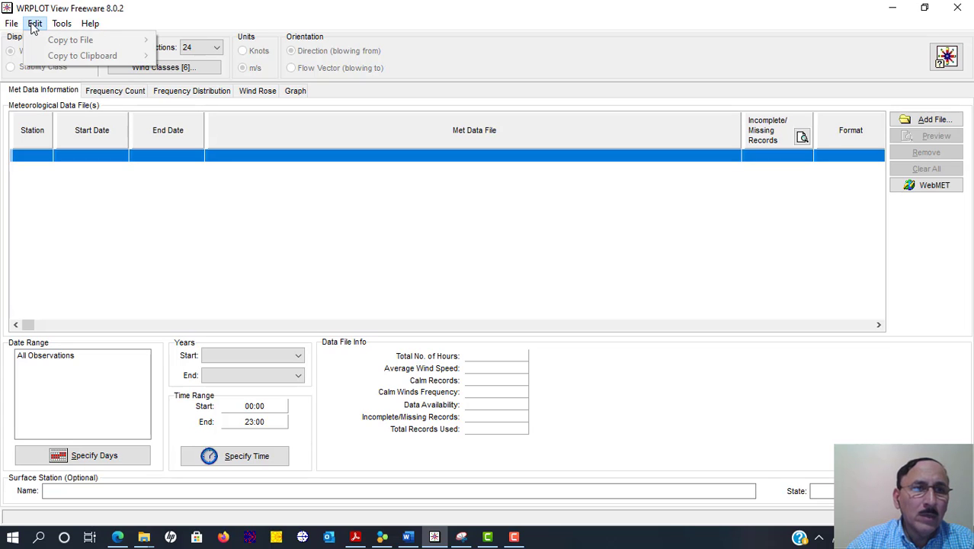
click(180, 202)
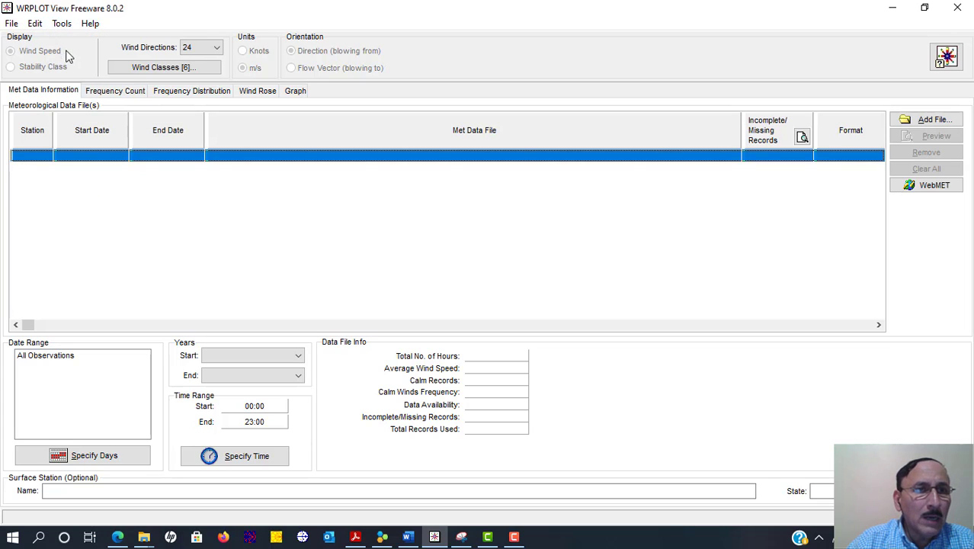
click(62, 24)
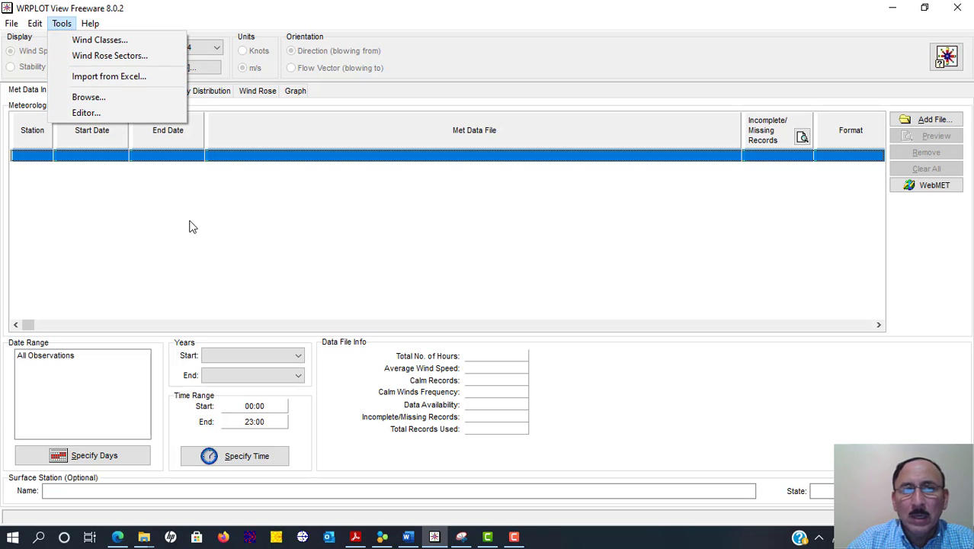
click(206, 257)
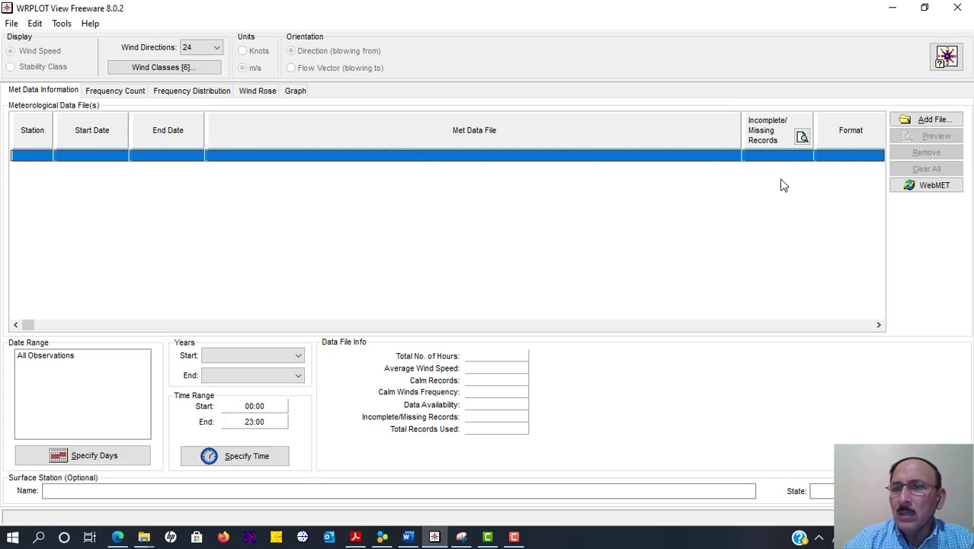
Add 12842_90.sam from the Webinar folder as the meteorological data file.
click(924, 124)
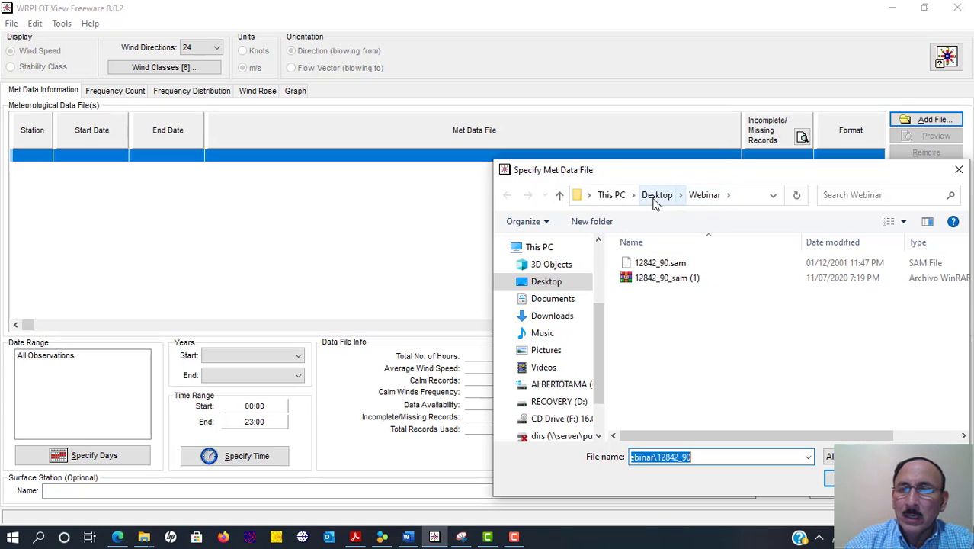
click(664, 263)
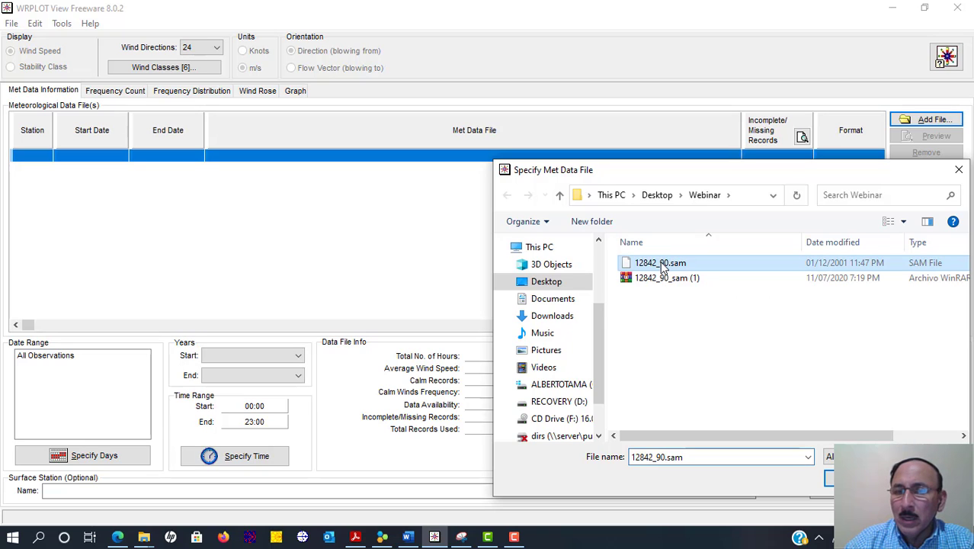
click(831, 478)
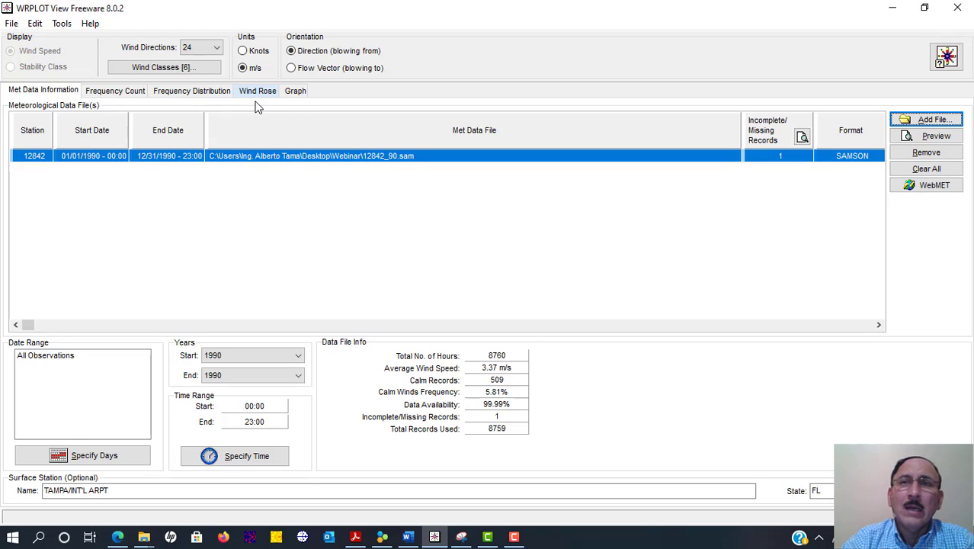
Examine the wind class frequency distribution graph and the wind rose for the Tampa station.
click(297, 92)
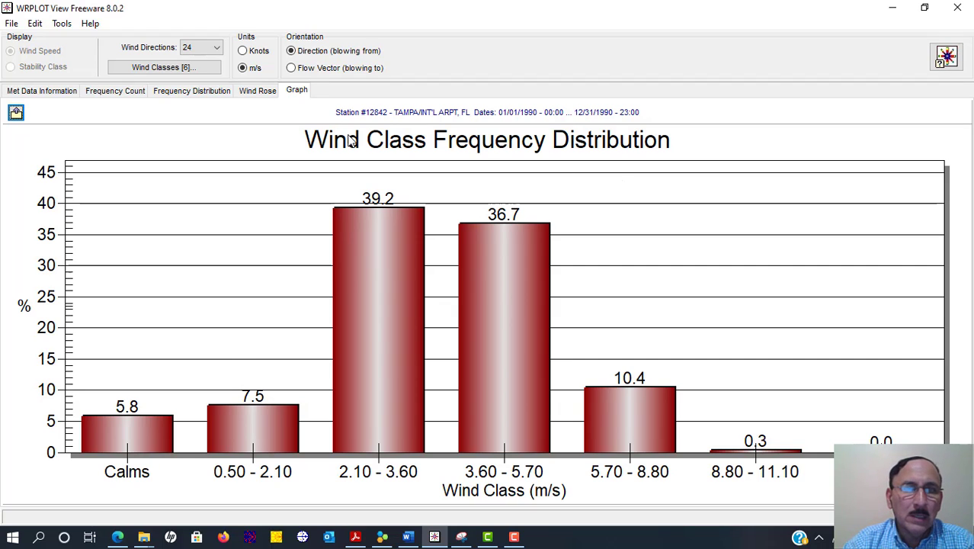
click(257, 93)
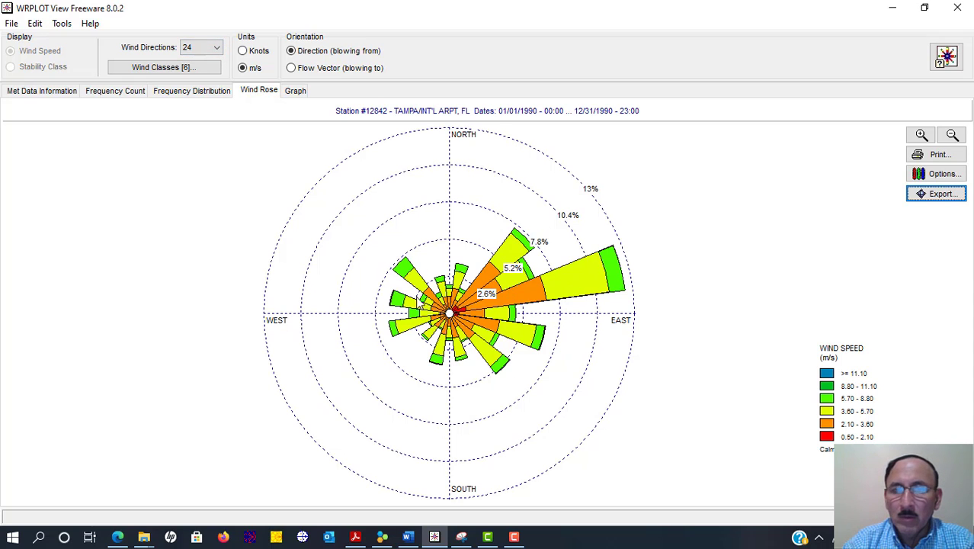
Set the wind rose to 8 wind directions and reduce its scale until all sectors fit inside the rings.
click(216, 50)
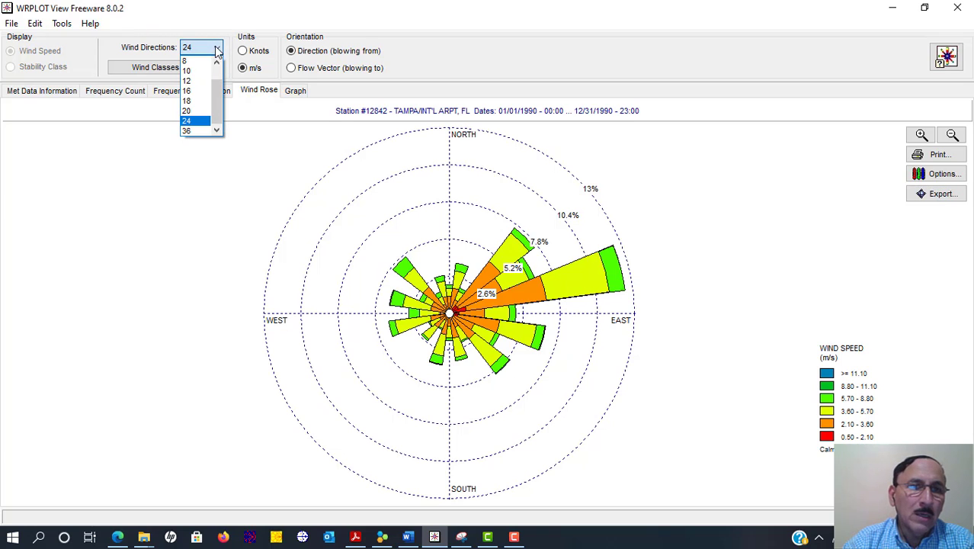
click(198, 62)
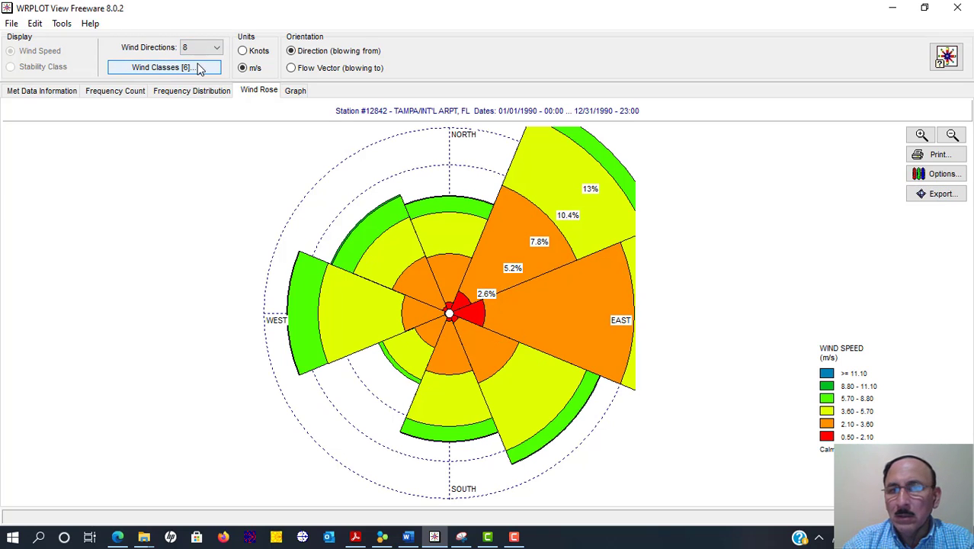
click(952, 135)
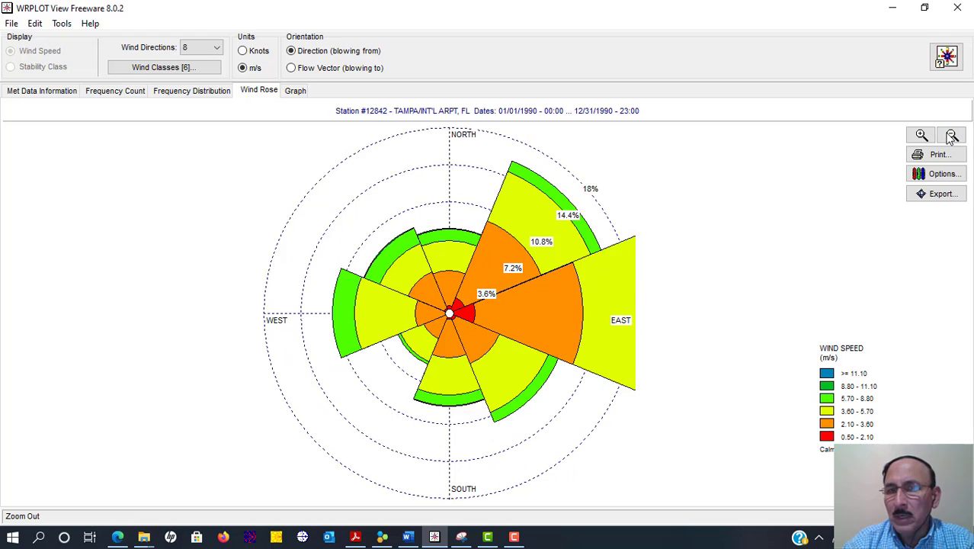
click(952, 135)
click(952, 134)
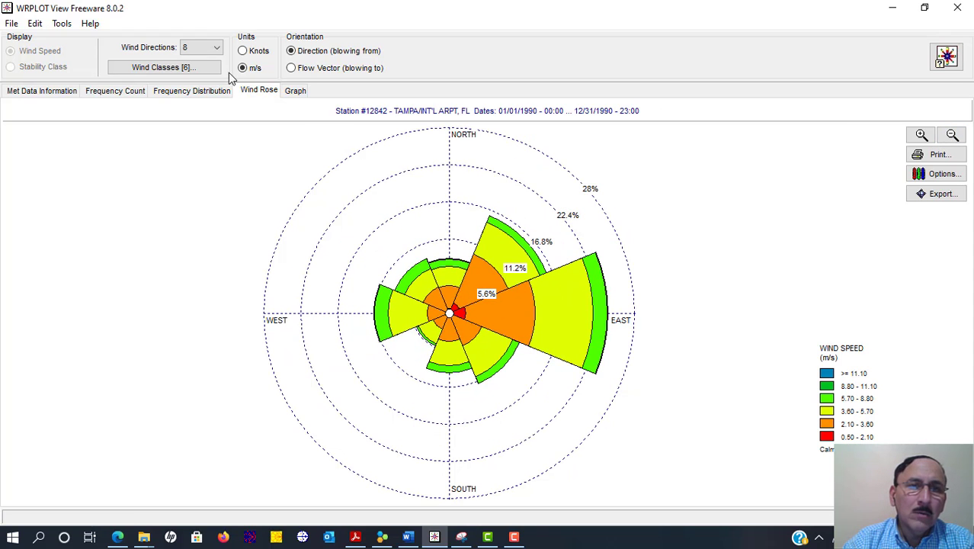
Set the wind rose to 16 wind directions and reduce its scale so all sectors fit inside the rings.
click(215, 48)
click(196, 91)
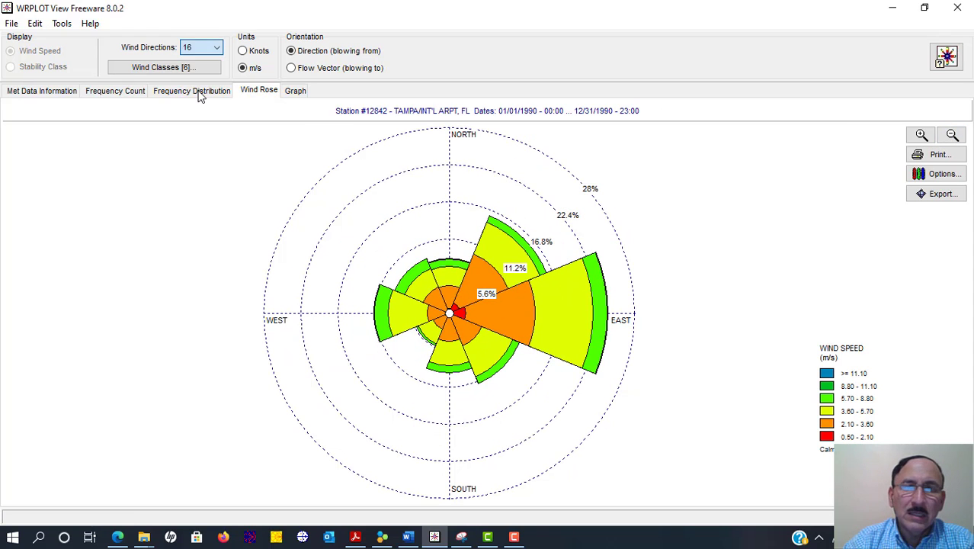
click(952, 135)
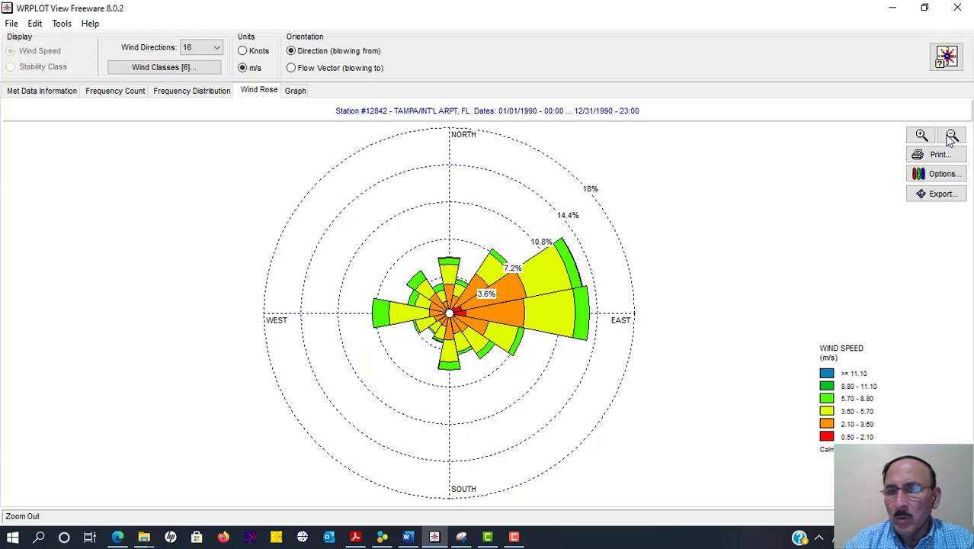
Set the wind rose to 36 wind directions and enlarge its scale until the longest petals reach the outer ring.
click(213, 49)
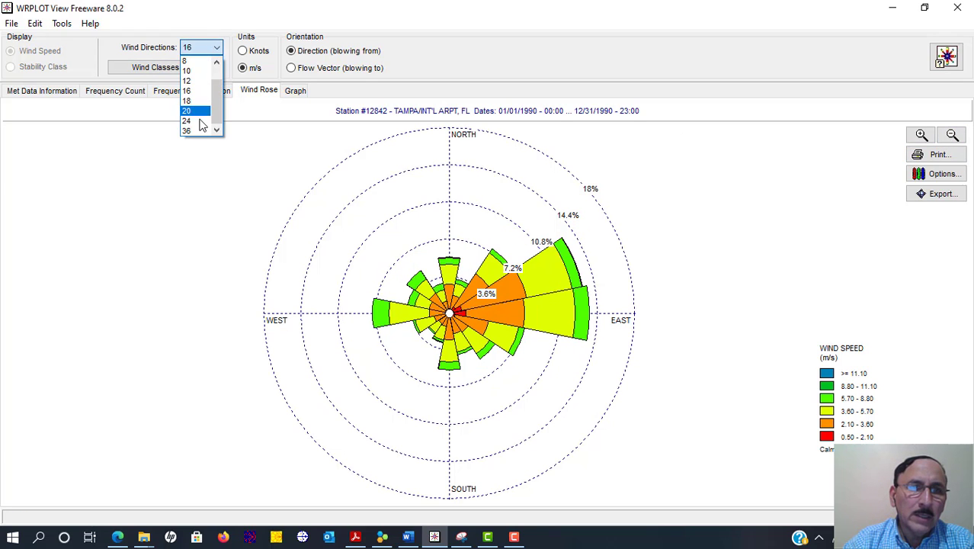
click(198, 131)
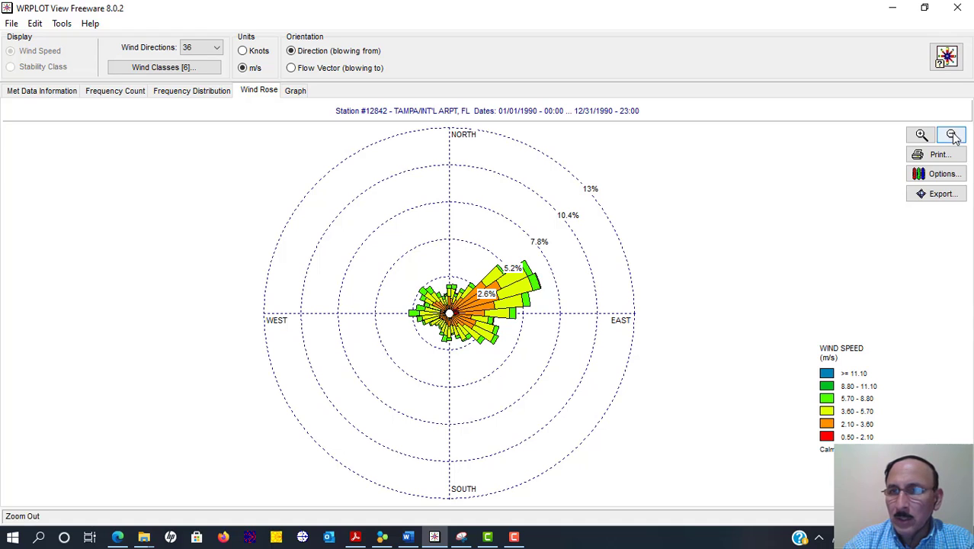
click(923, 134)
click(924, 135)
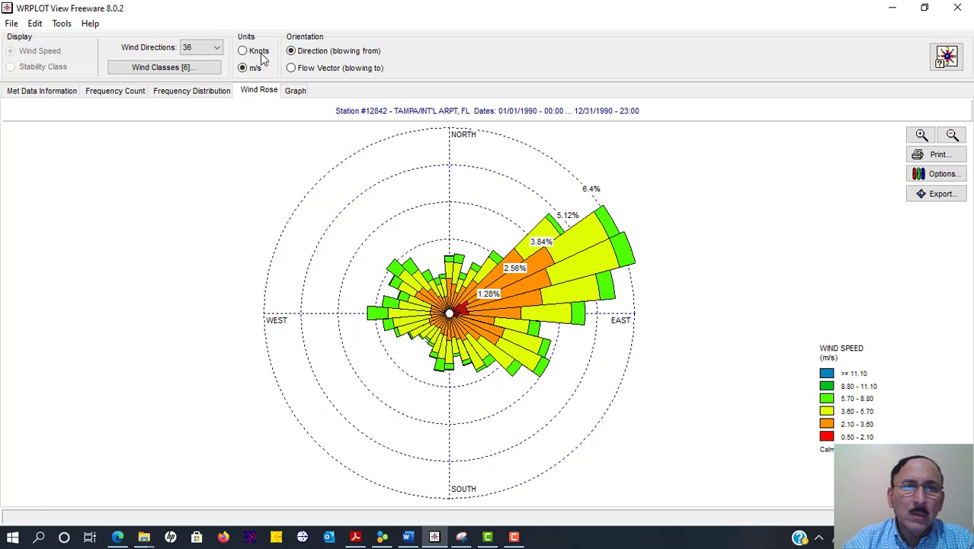
Set the wind rose to 24 wind directions and compare its Flow Vector (blowing to) orientation with Direction (blowing from), keeping the latter.
click(217, 48)
click(200, 116)
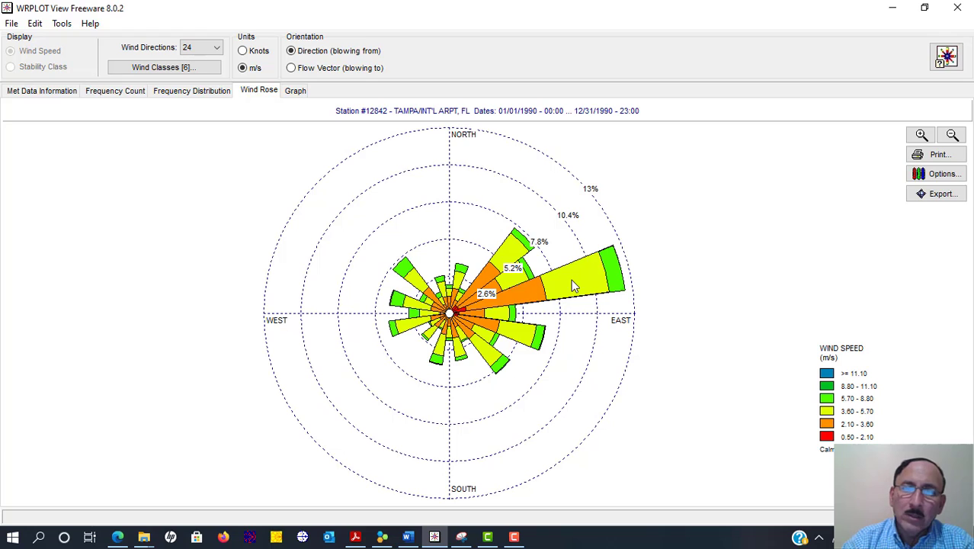
click(291, 69)
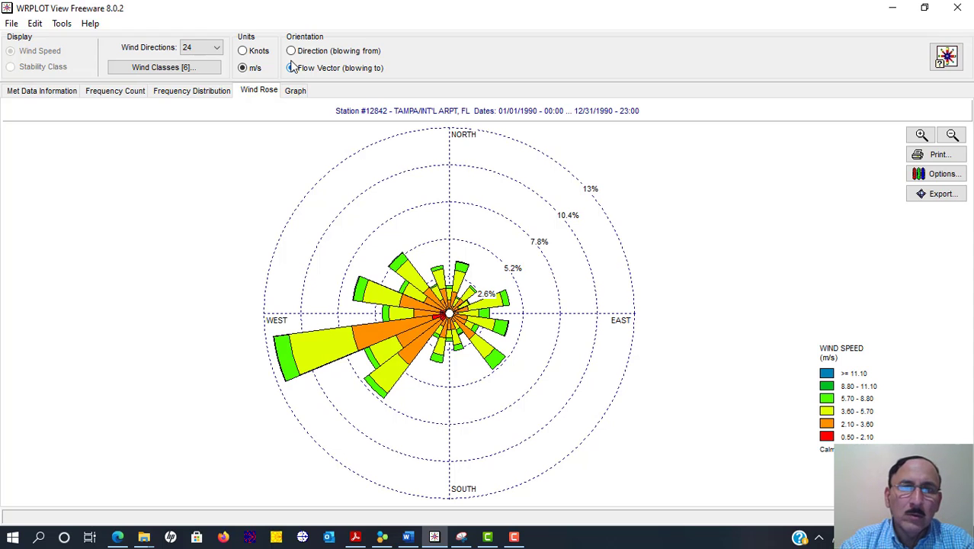
click(291, 51)
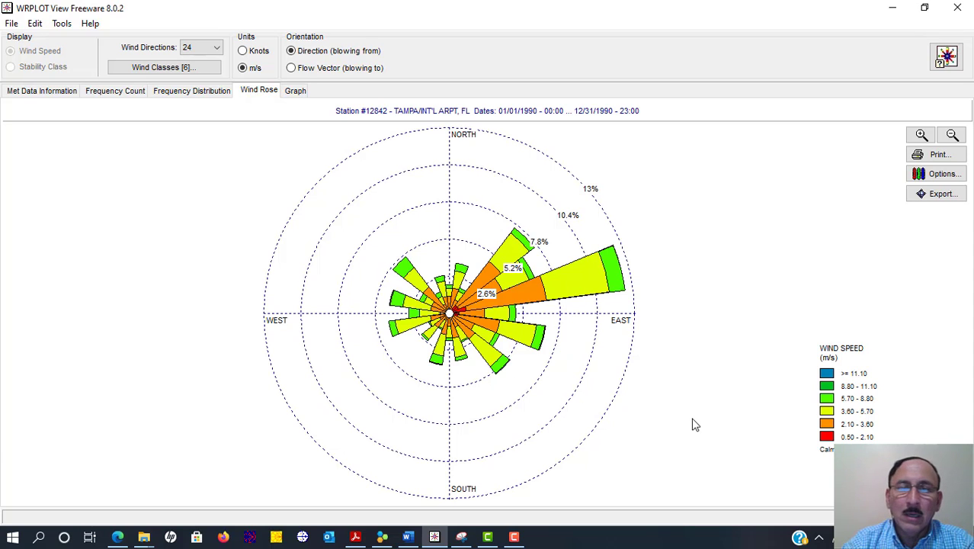
Review the available color palettes and the grid settings in the wind rose options.
click(916, 176)
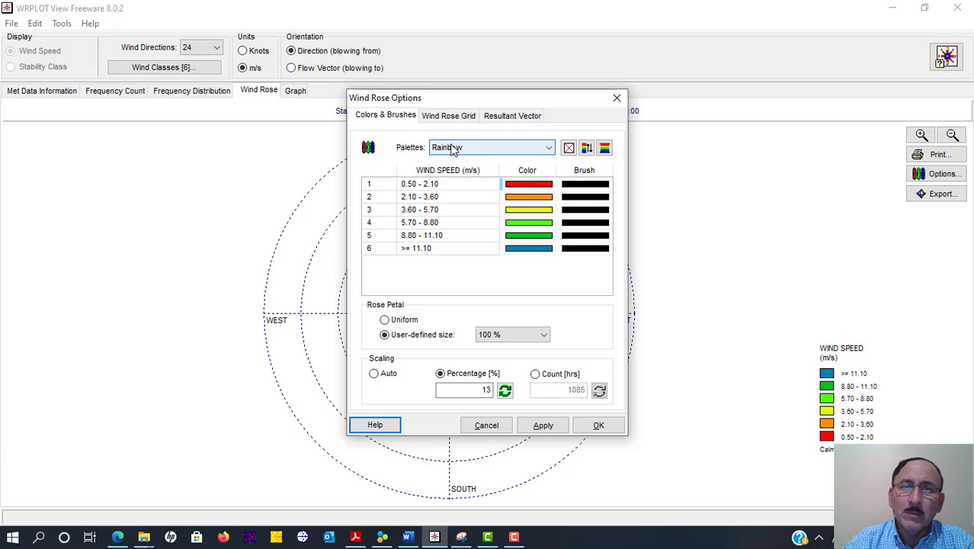
click(526, 148)
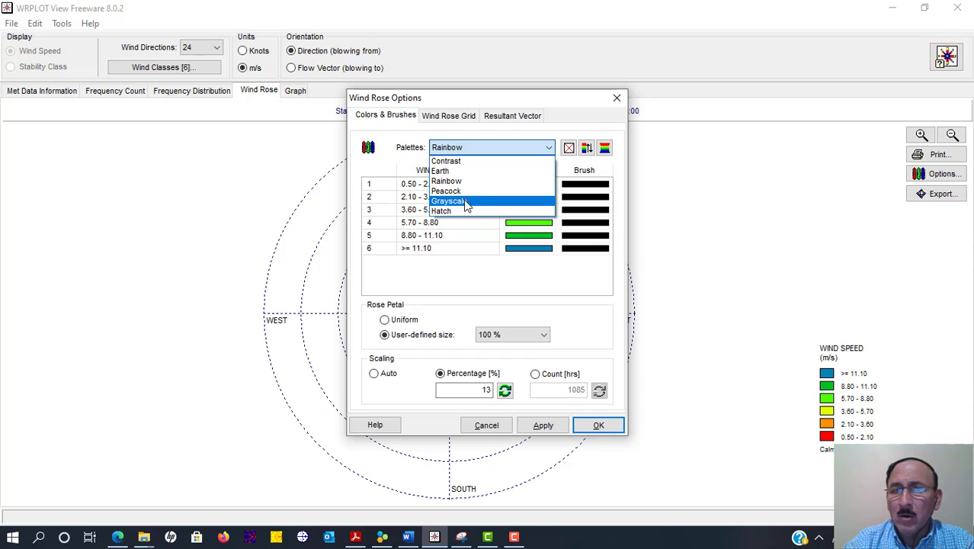
click(406, 141)
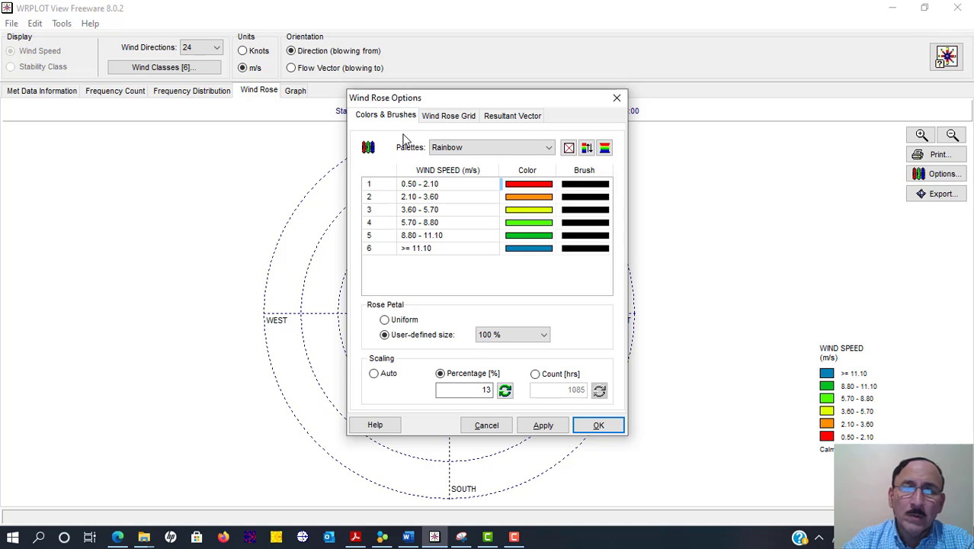
click(451, 118)
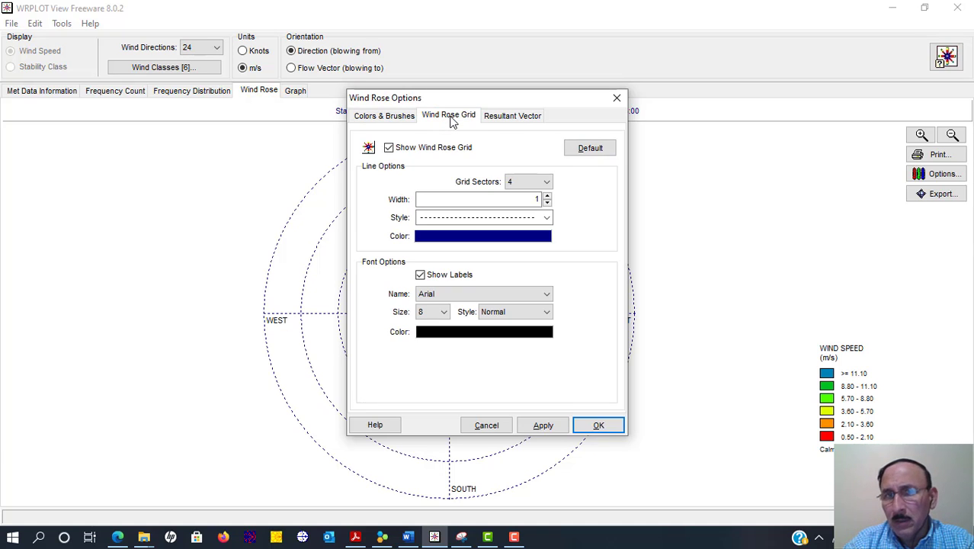
Show the resultant unit vector on the wind rose and apply the option.
click(509, 116)
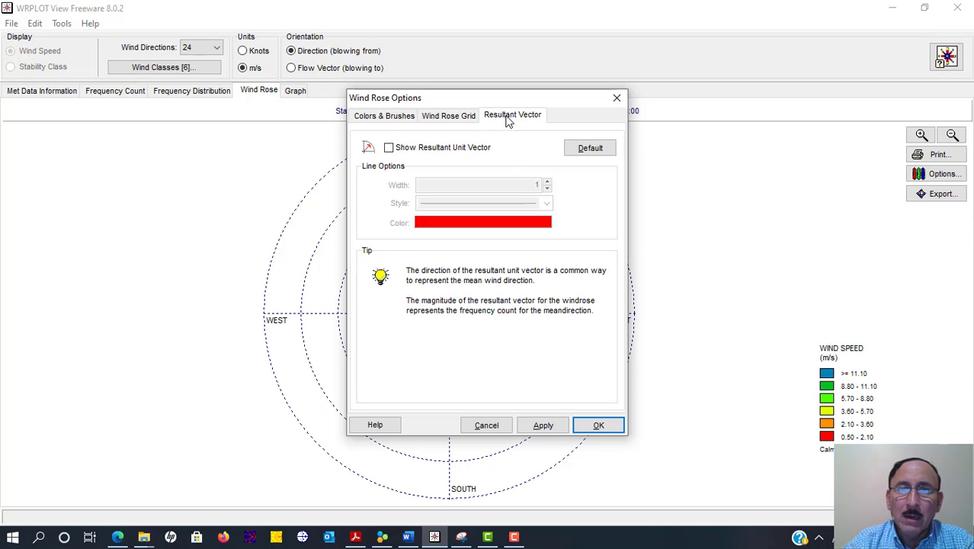
click(388, 148)
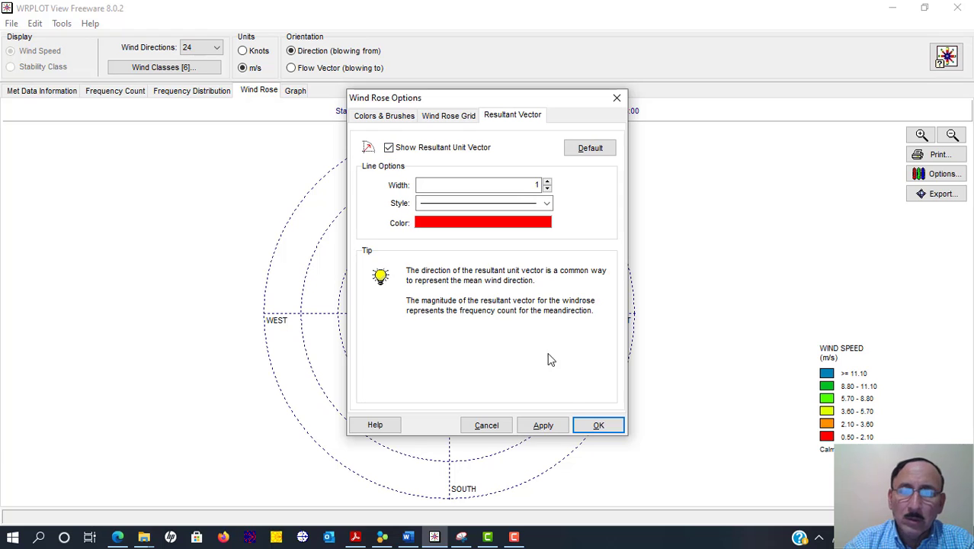
click(549, 425)
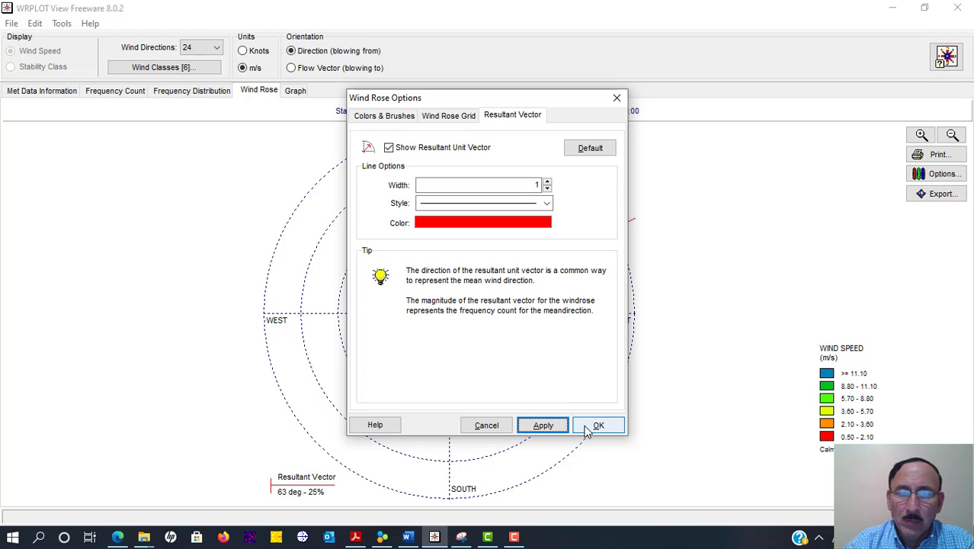
click(590, 429)
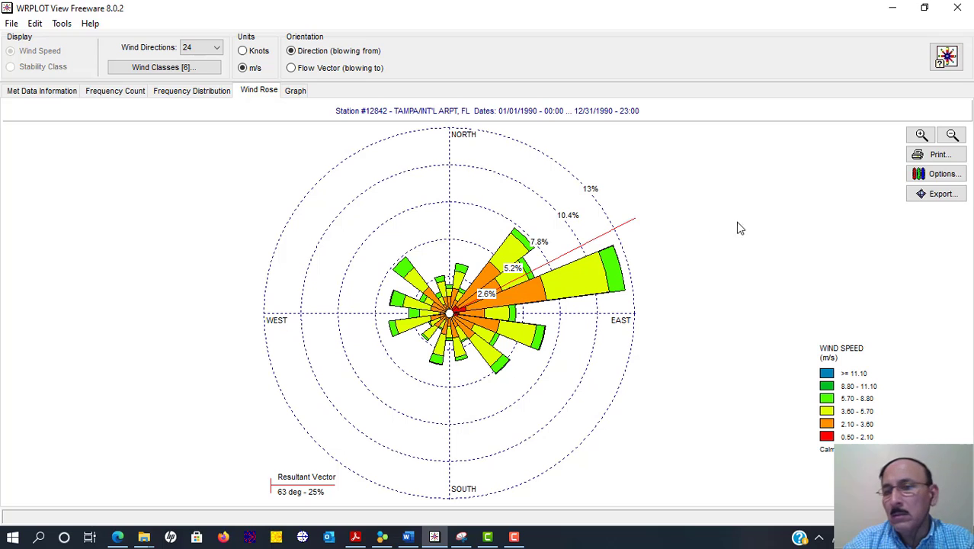
Turn off the resultant unit vector on the wind rose and close its options.
click(927, 174)
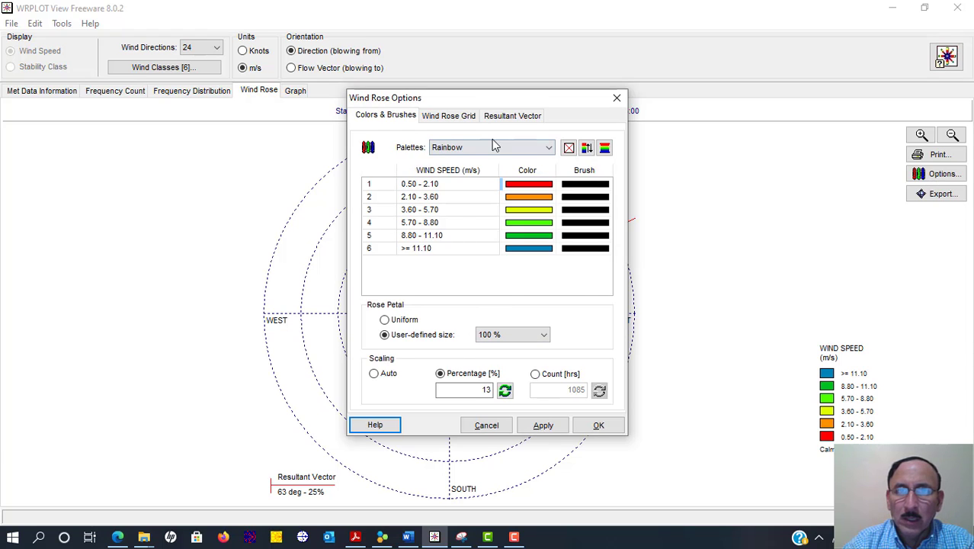
click(511, 116)
click(388, 148)
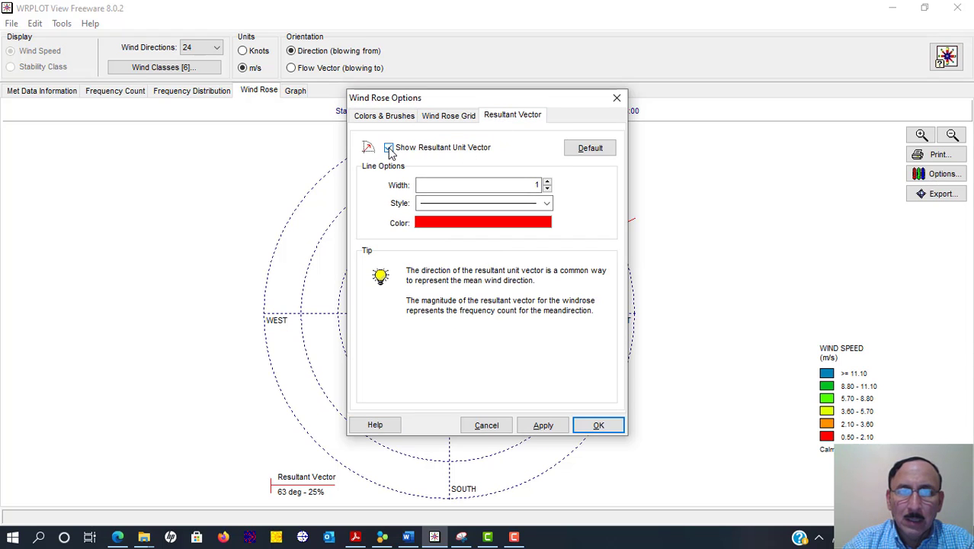
click(539, 424)
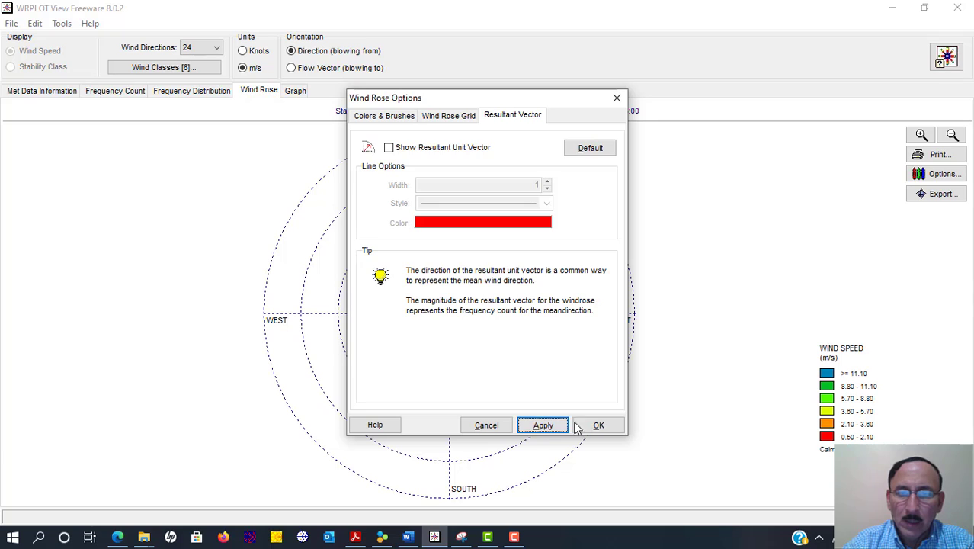
click(597, 425)
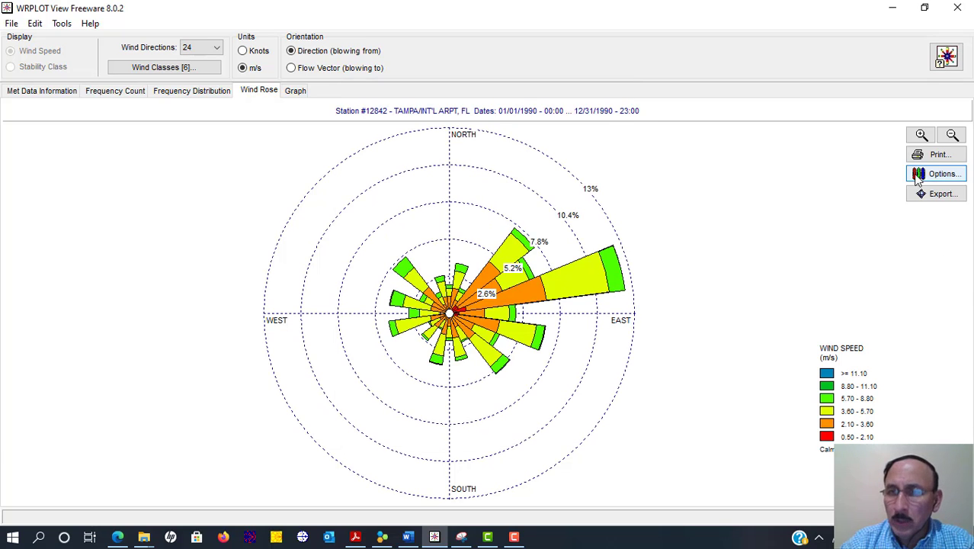
click(928, 176)
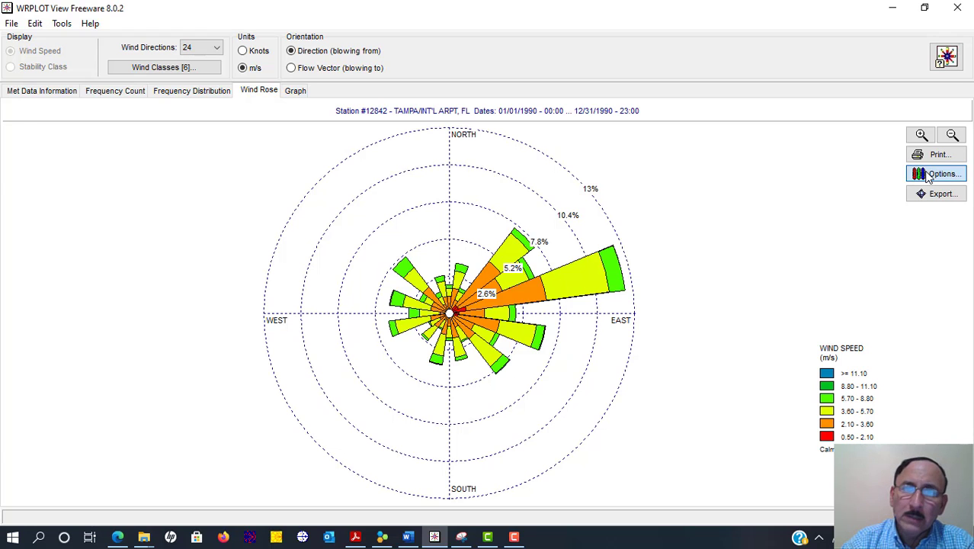
click(621, 99)
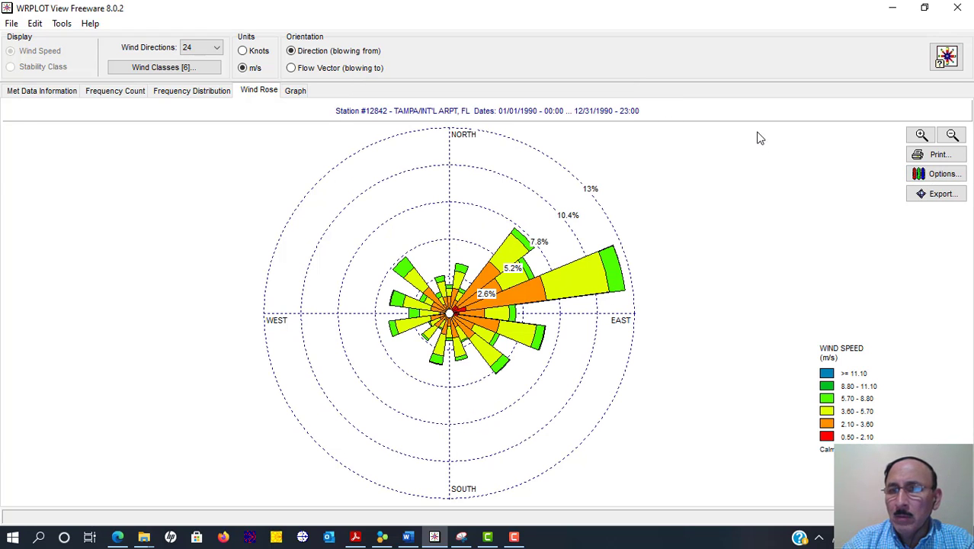
Preview the wind rose printout in landscape and portrait orientation, keeping portrait, and go to the empty comments field.
click(936, 154)
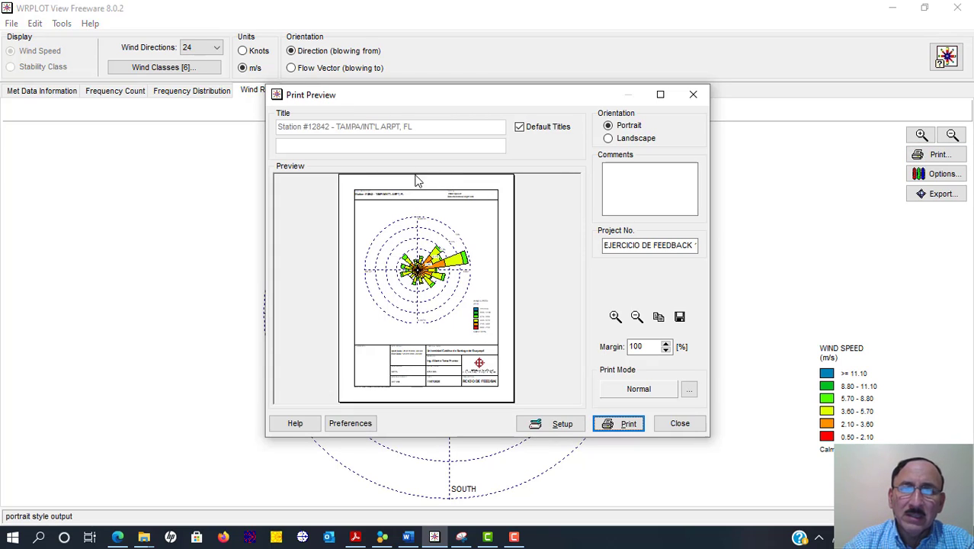
click(608, 139)
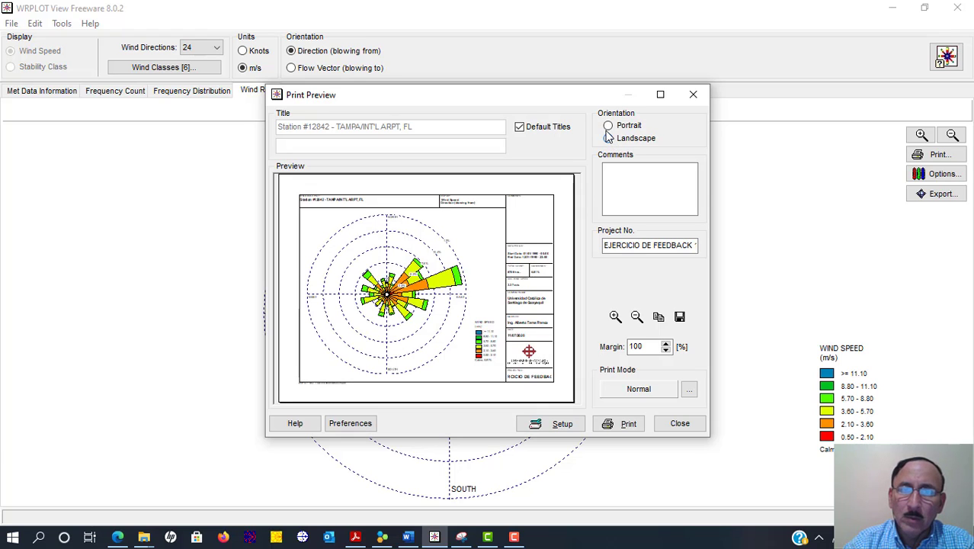
click(608, 126)
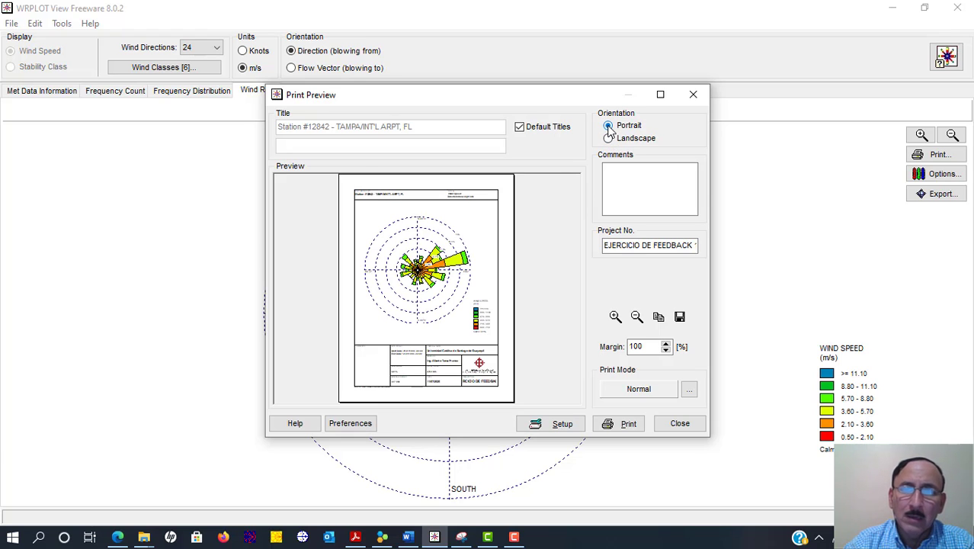
click(614, 169)
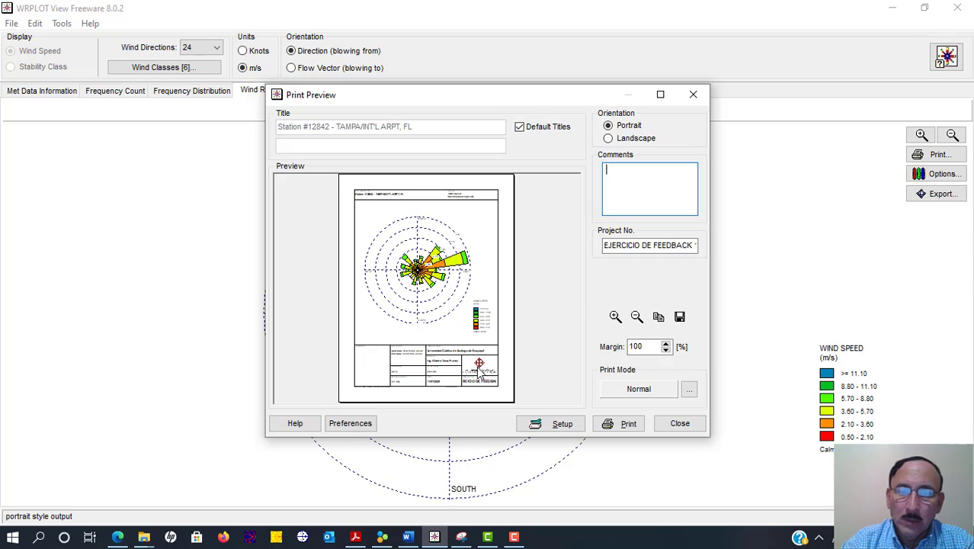
Review the page layout and logo preferences for the wind rose printout, and close the print preview without printing.
click(350, 424)
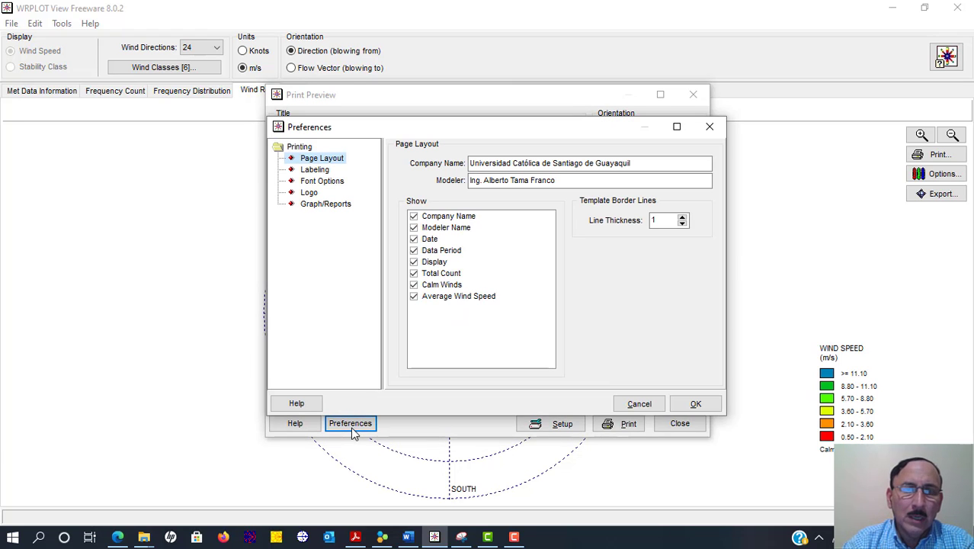
click(308, 195)
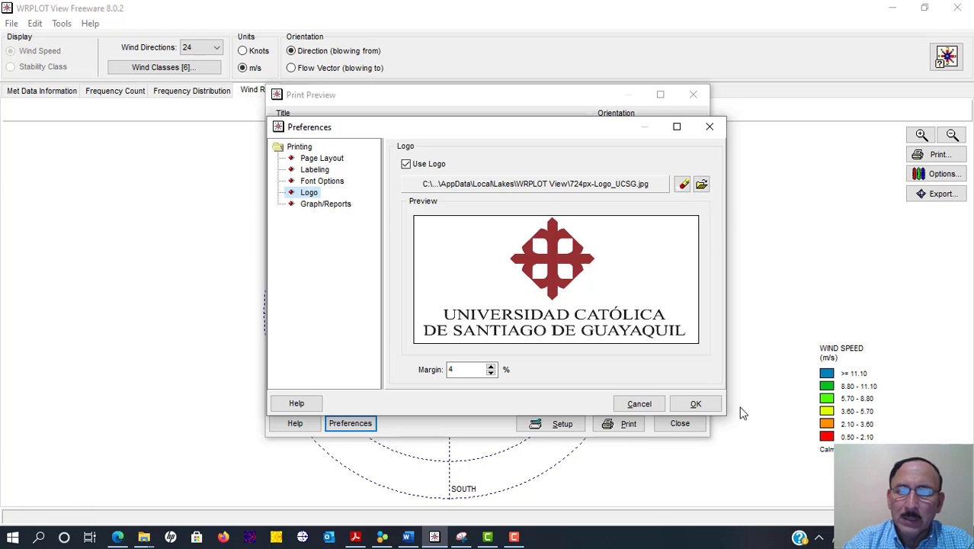
click(698, 403)
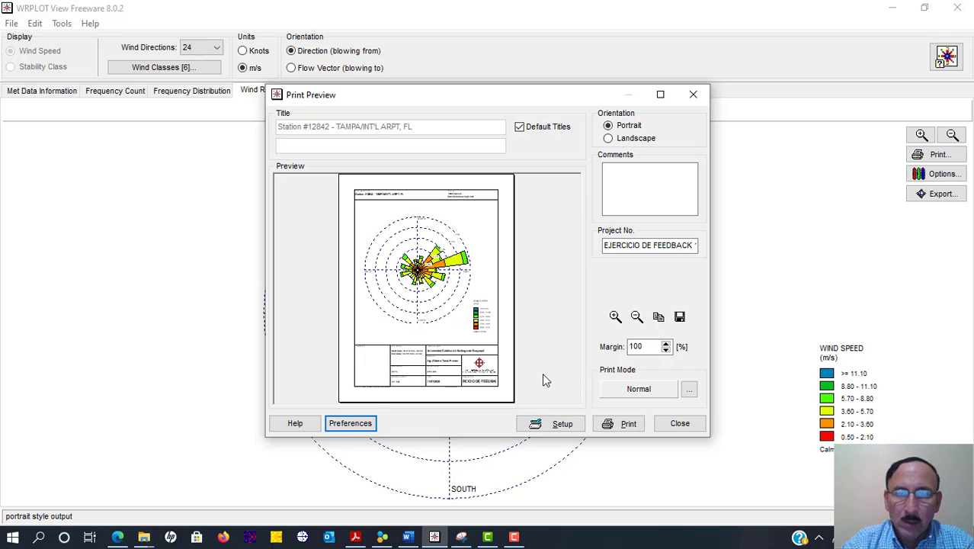
click(349, 421)
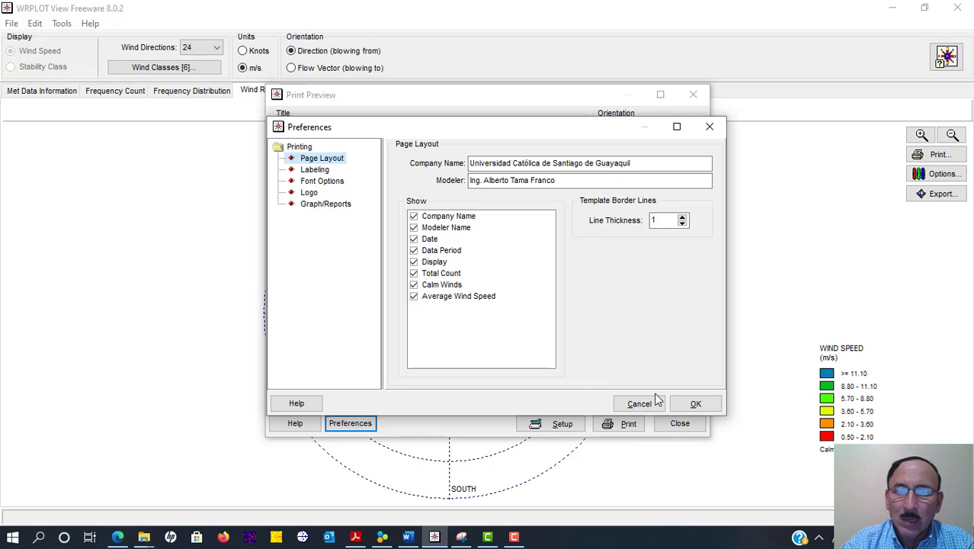
click(692, 403)
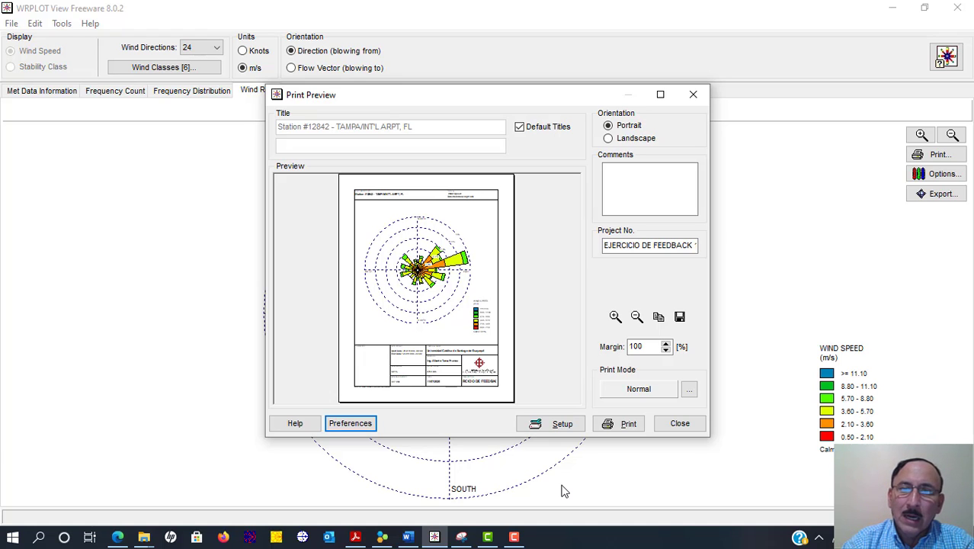
click(679, 424)
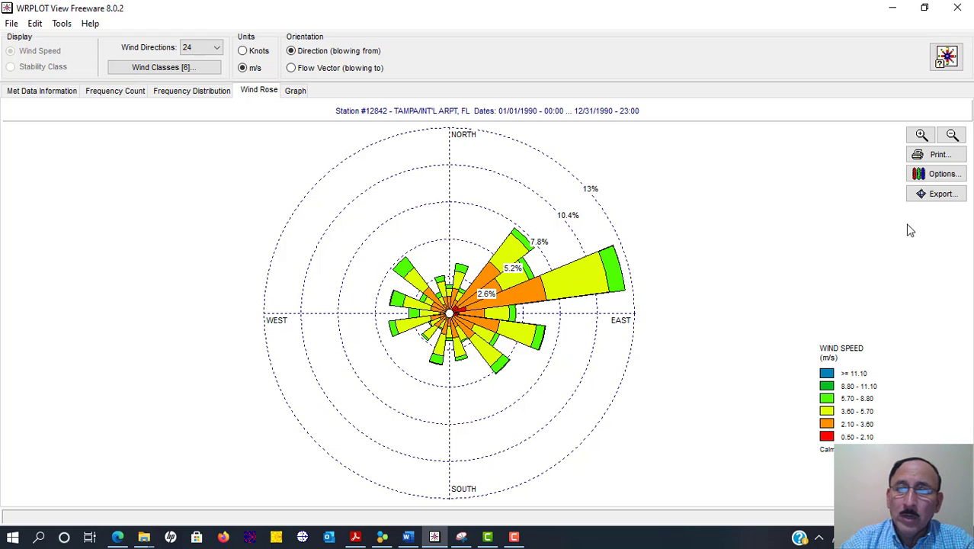
Export the Rose Plot - Wind (m/s) layer as WindRose.kml to Google Earth and view the rose over the airport and its surroundings.
click(941, 195)
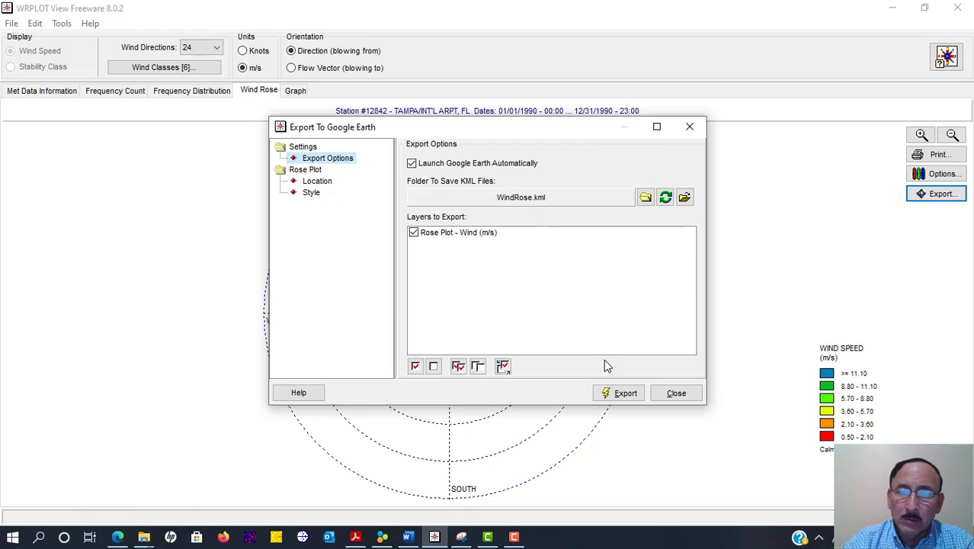
click(618, 395)
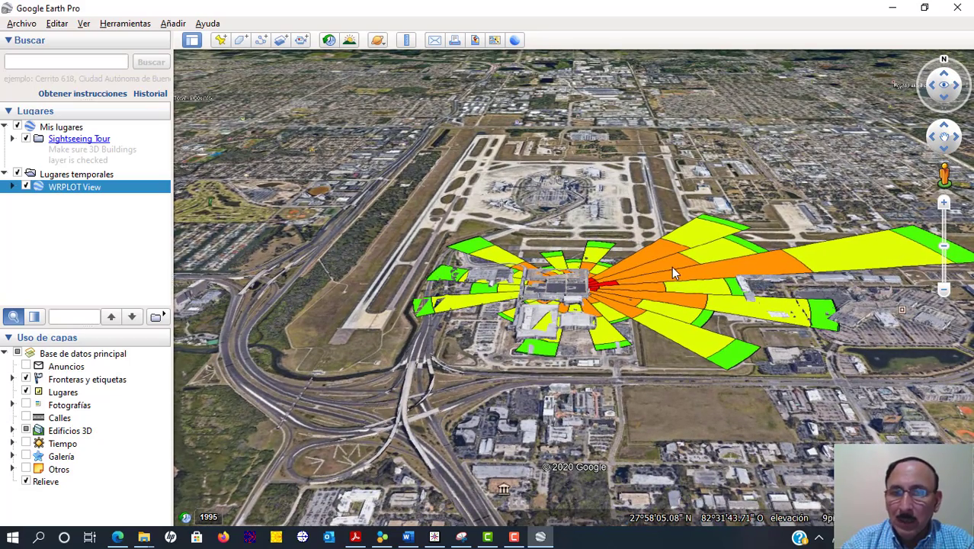
click(944, 290)
click(943, 291)
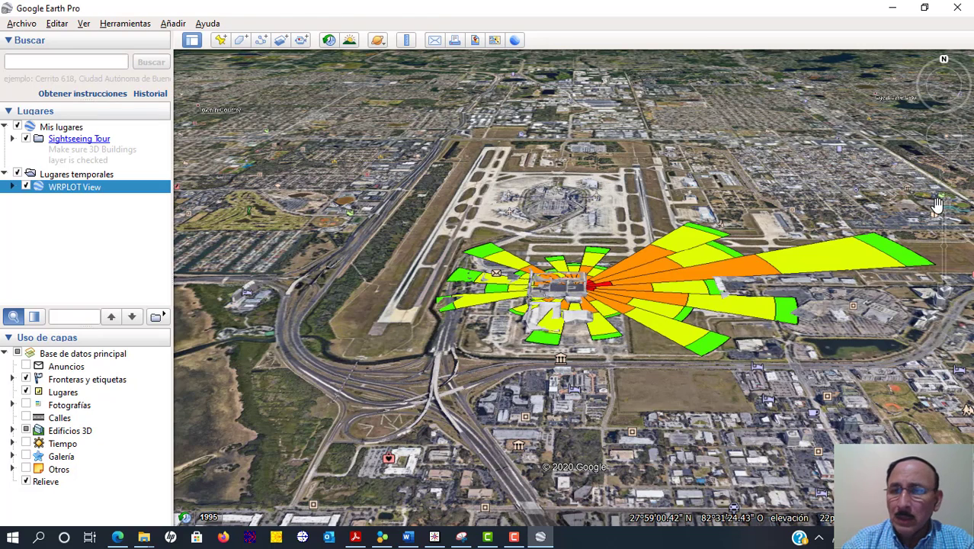
mouse_move(945, 297)
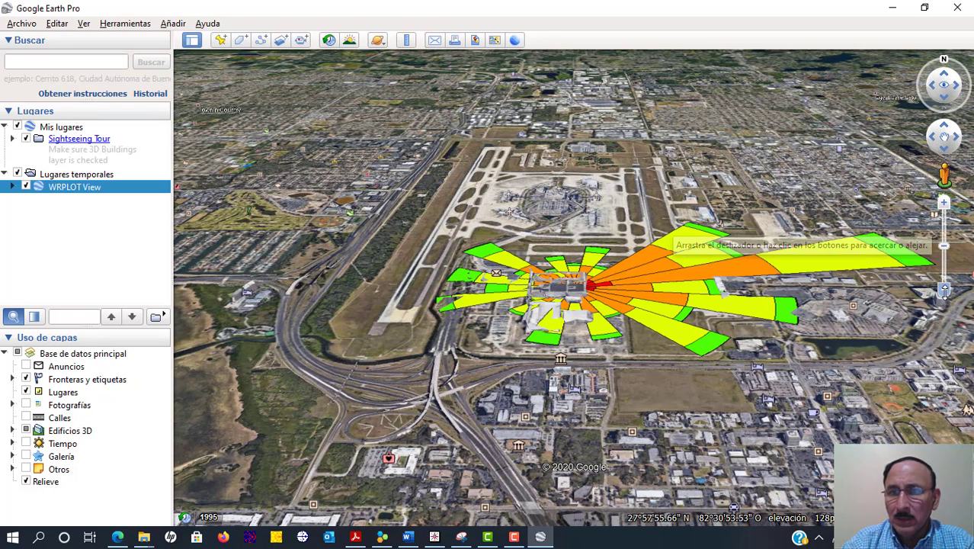
click(941, 290)
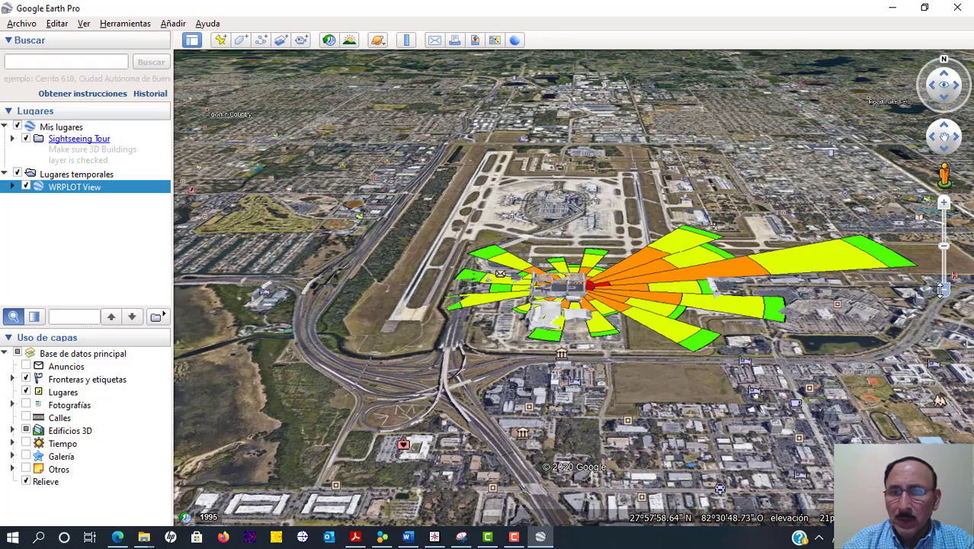
Inspect the wind speed range, unit and orientation of the yellow, green, orange and red segments of the wind rose on the map.
click(941, 290)
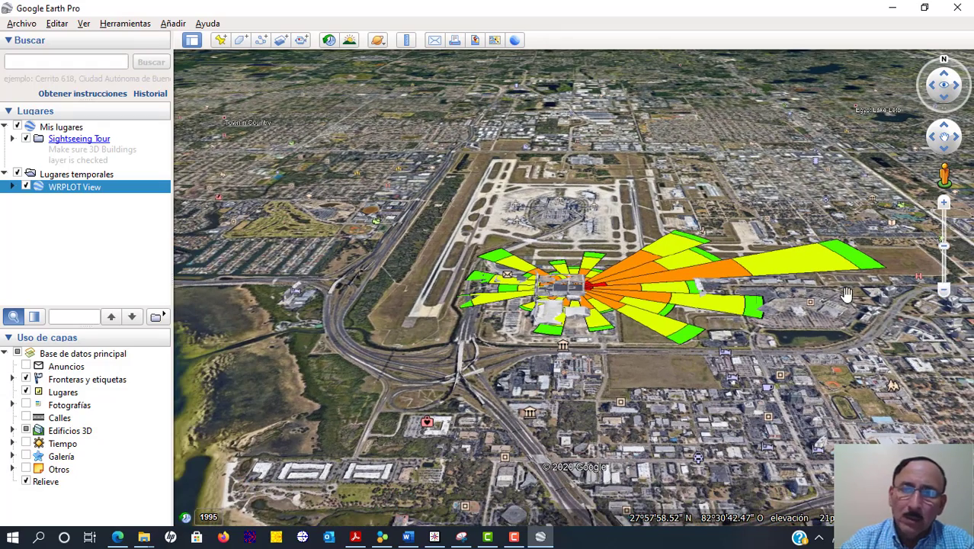
click(807, 270)
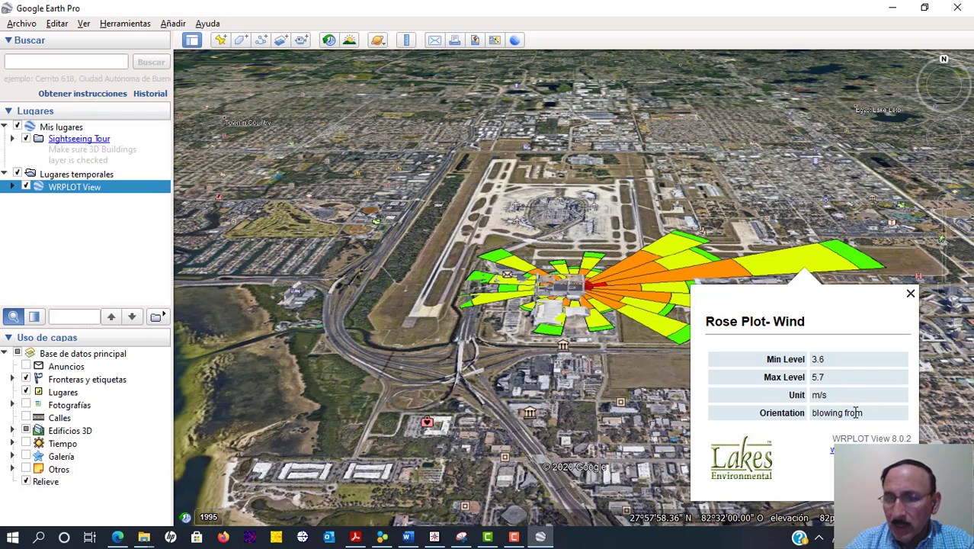
click(910, 294)
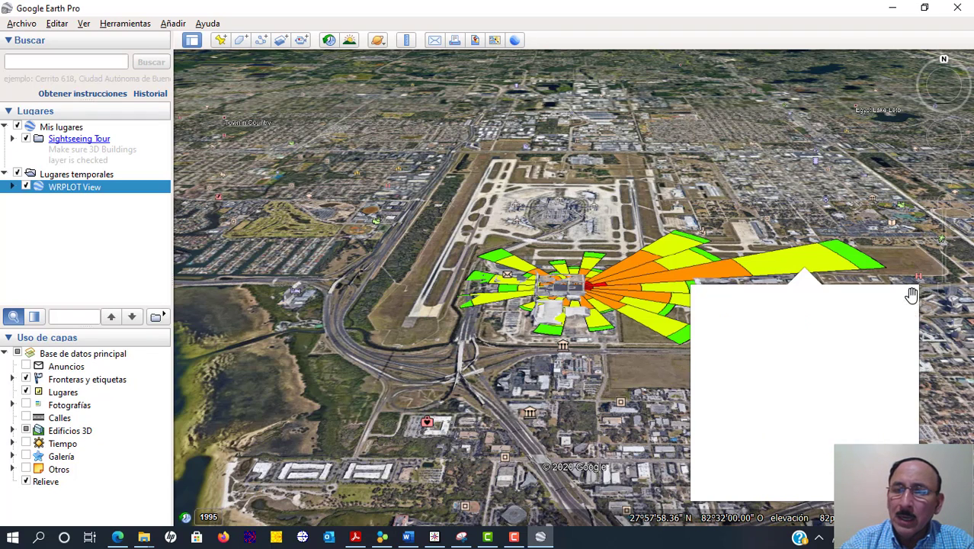
click(860, 264)
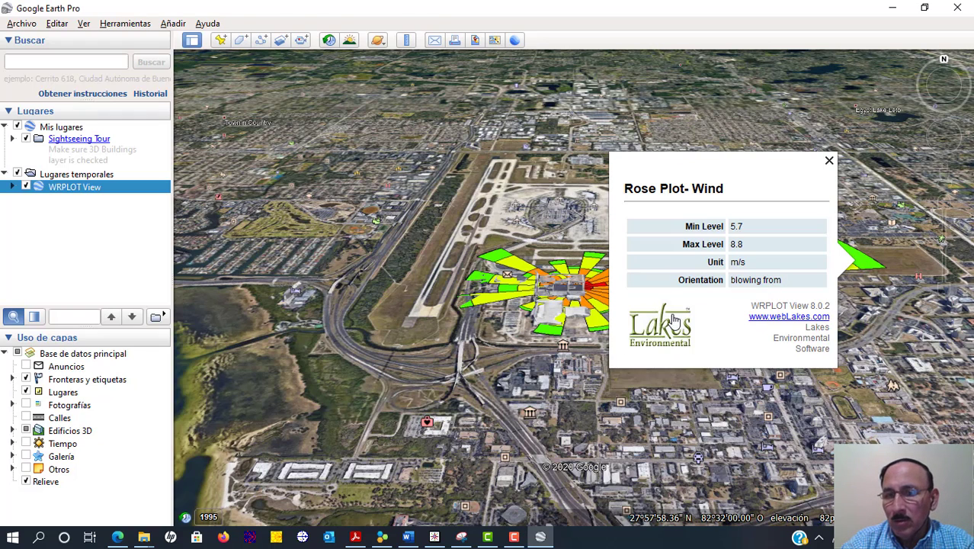
click(828, 163)
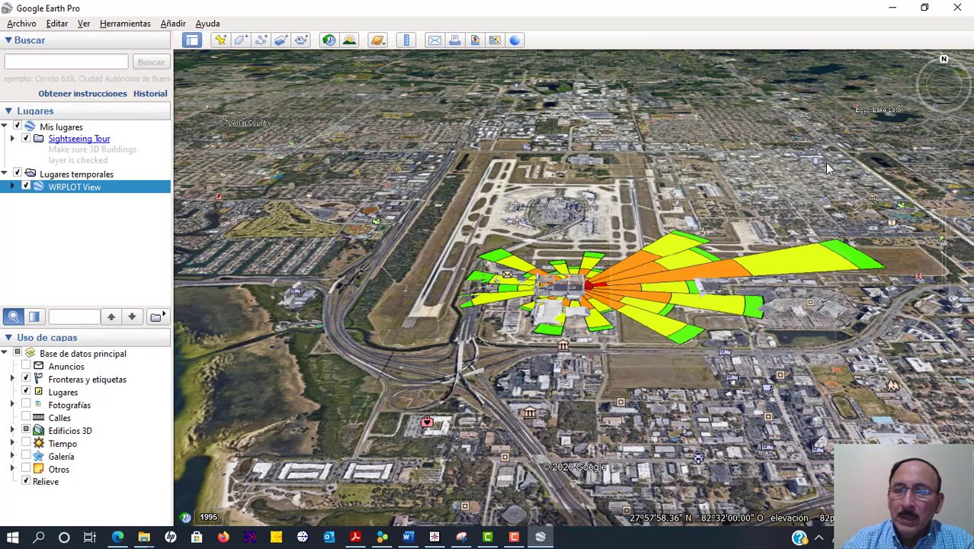
click(628, 261)
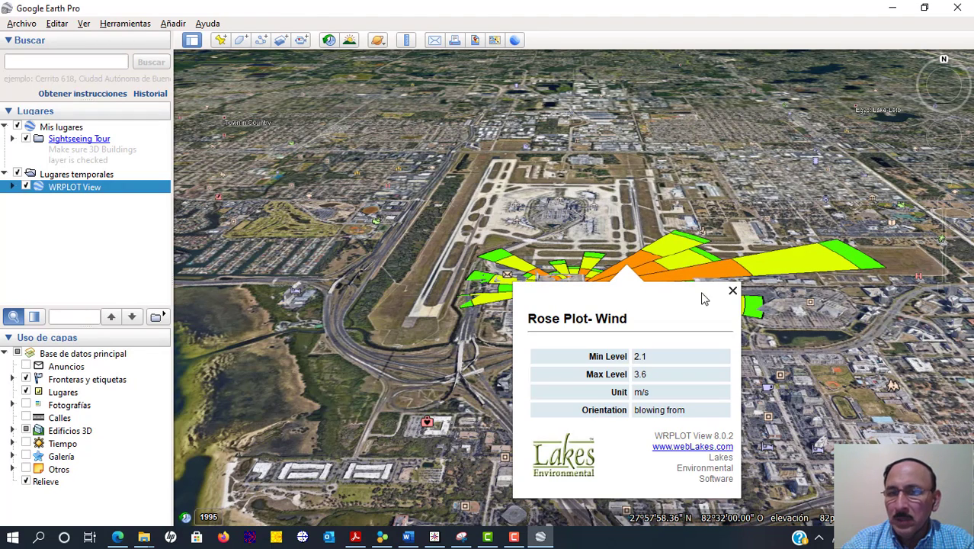
click(733, 290)
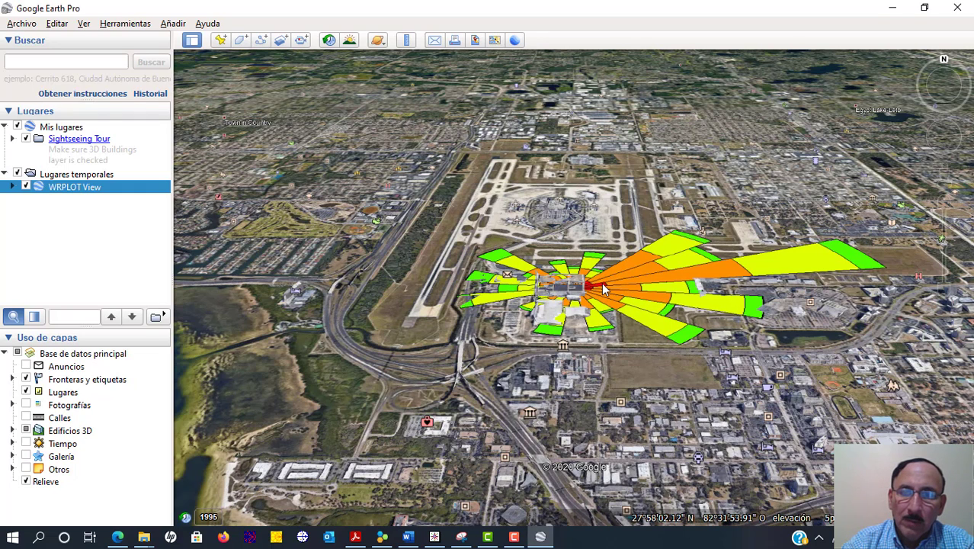
click(604, 289)
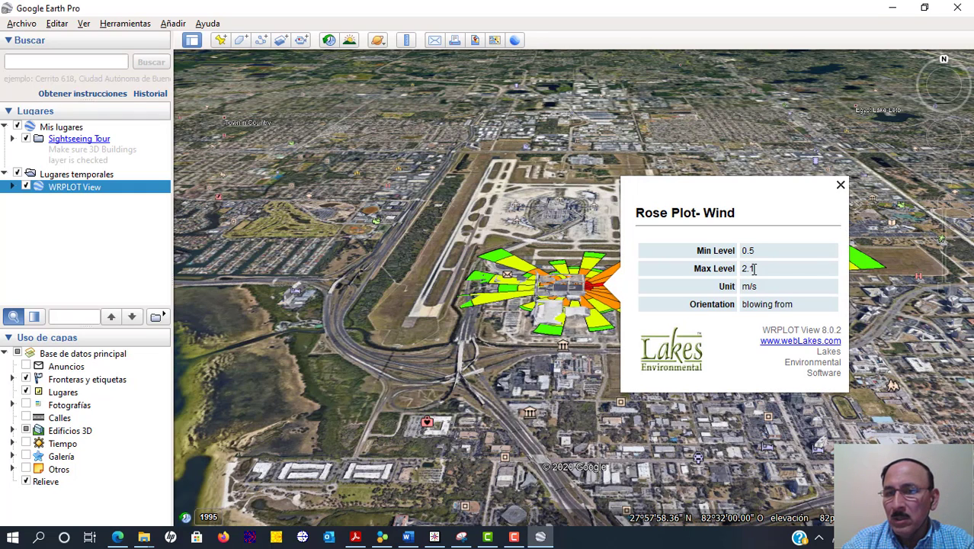
click(840, 187)
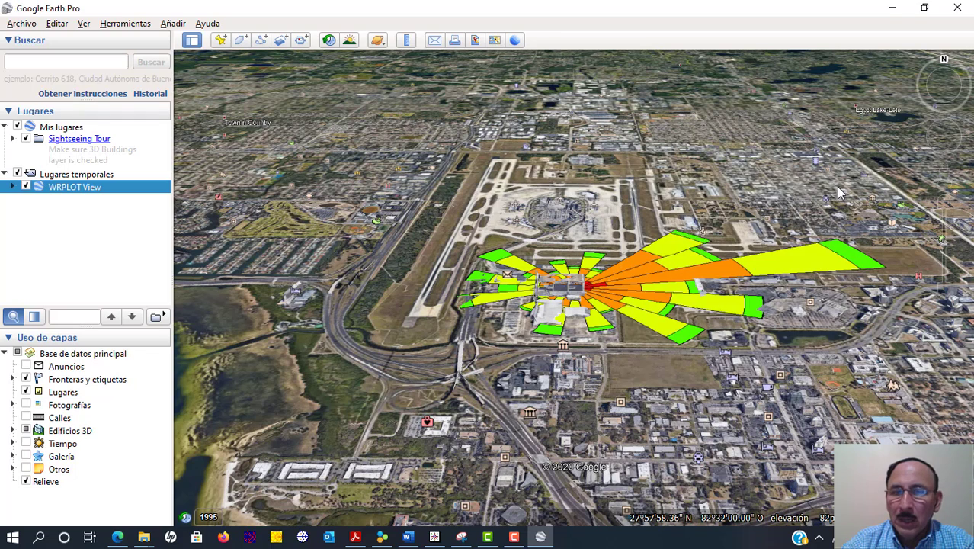
click(576, 292)
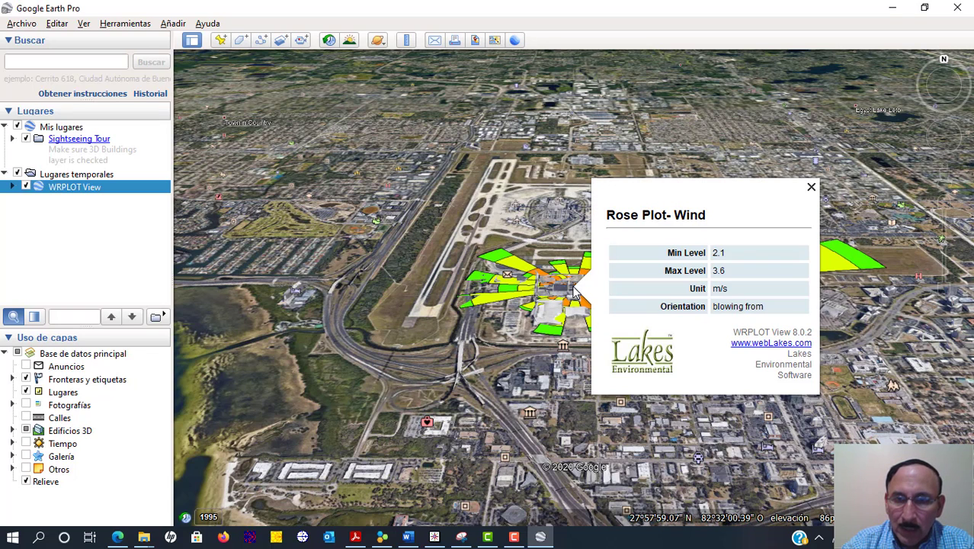
click(812, 188)
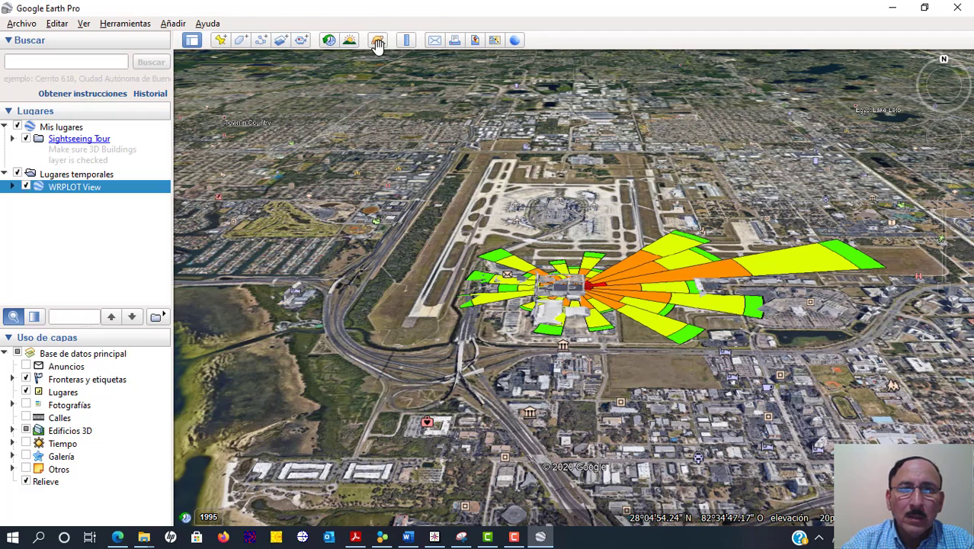
Open the map print layout and hide Berkeley Preparatory School, Center, Dale Mabry Library, DaVita Tampa West, Elemento 1 and Elemento 10 to 12 from the legend.
click(455, 42)
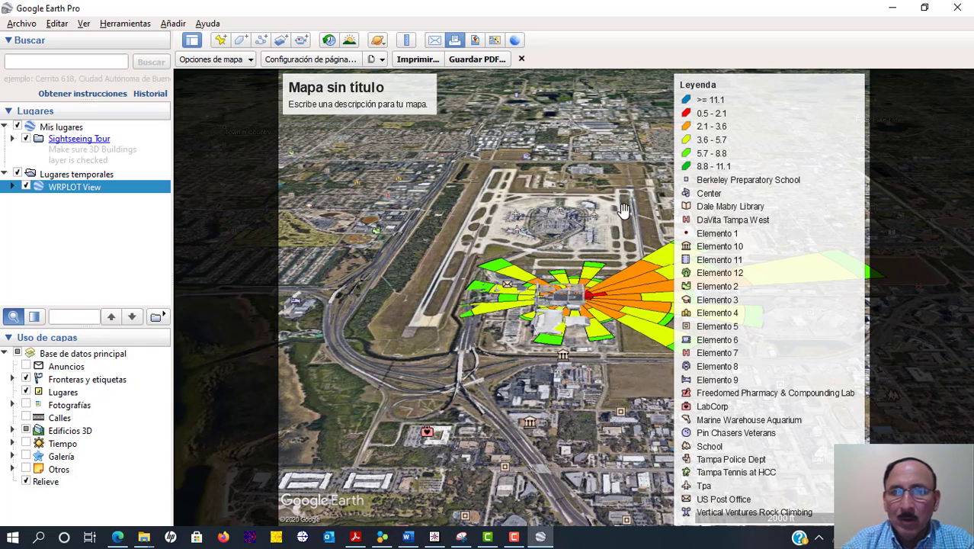
click(406, 111)
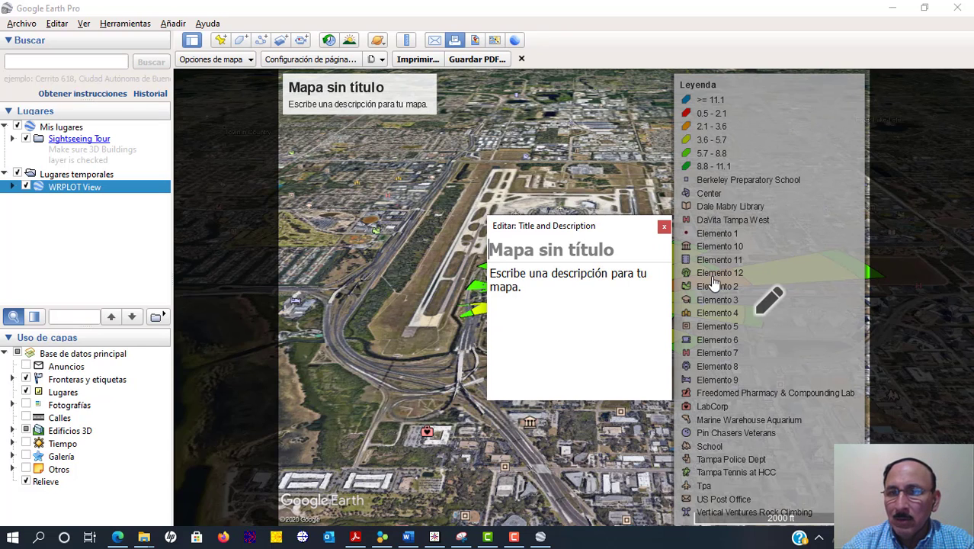
click(766, 304)
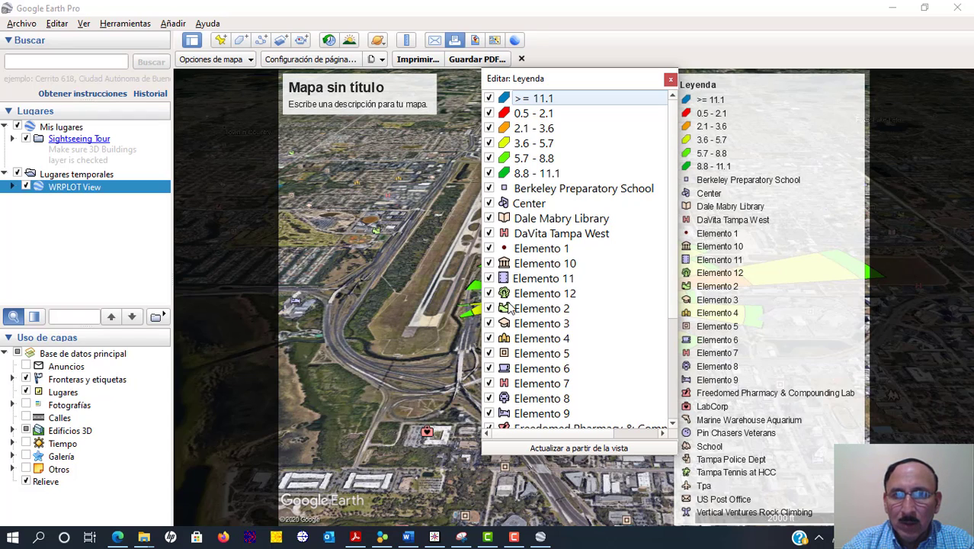
click(490, 188)
click(489, 203)
click(489, 218)
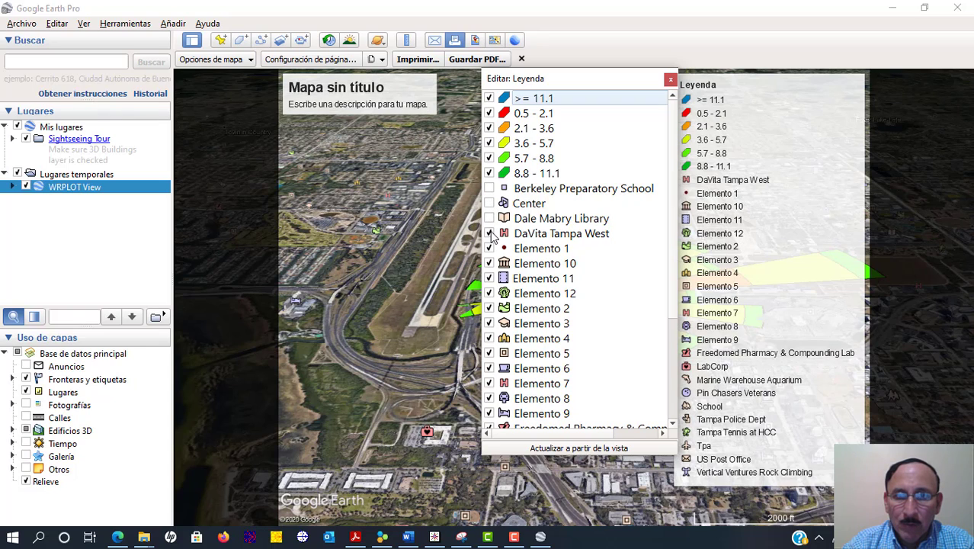
click(490, 234)
click(489, 248)
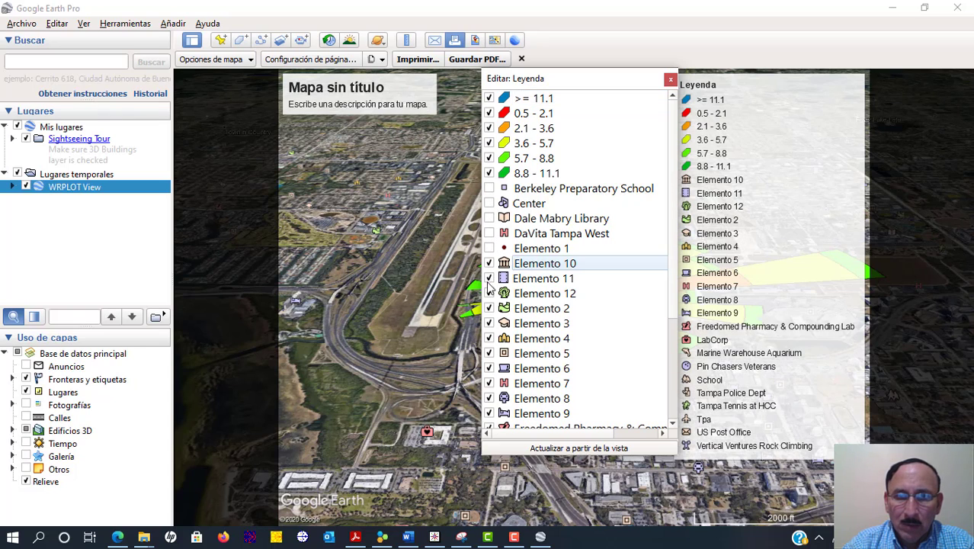
click(490, 293)
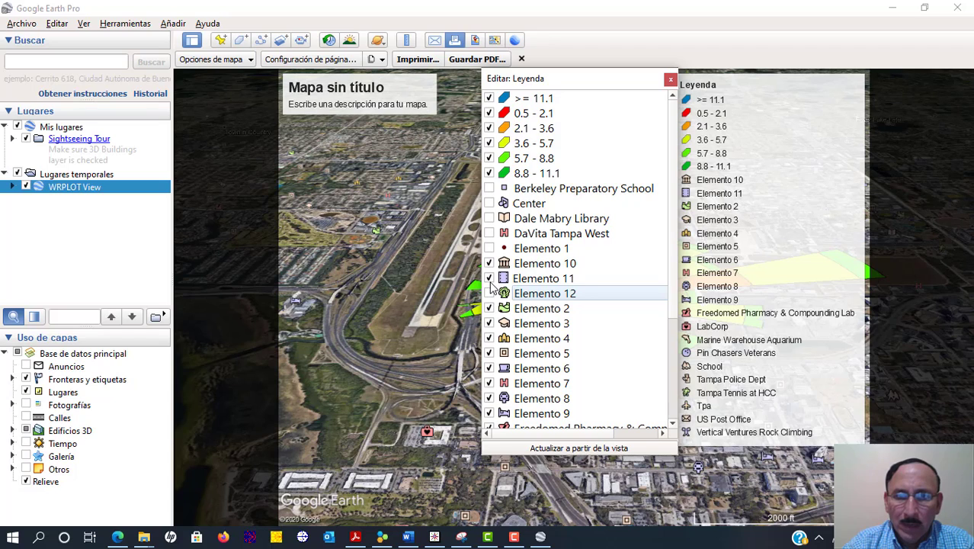
click(489, 278)
click(489, 263)
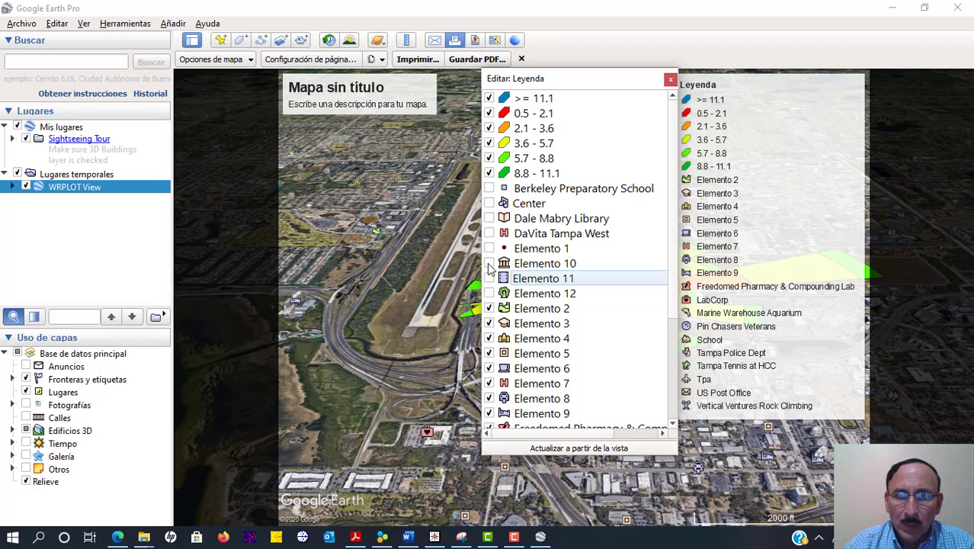
Hide Elemento 2 through Elemento 9 and the Freedomed Pharmacy & Compounding Lab entry from the map legend.
click(490, 308)
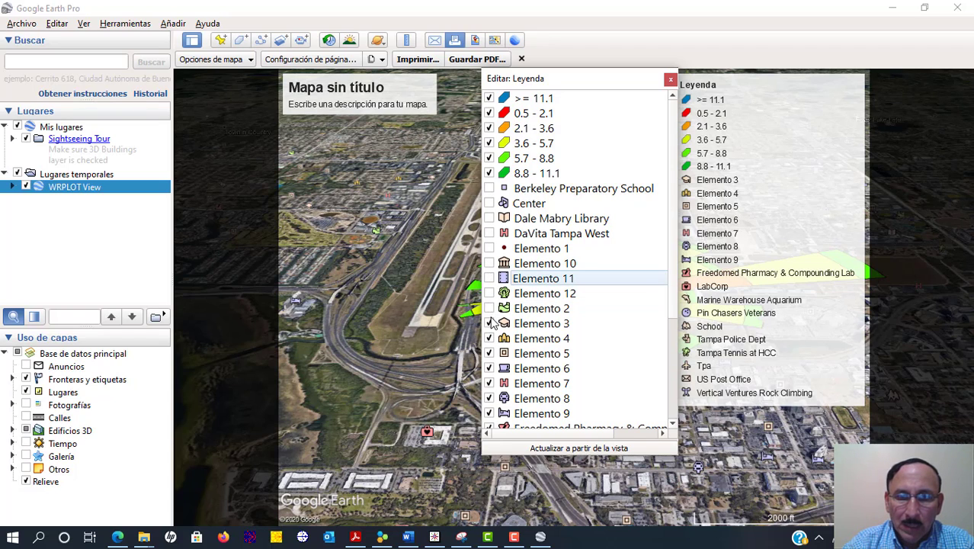
click(489, 323)
click(490, 339)
click(489, 353)
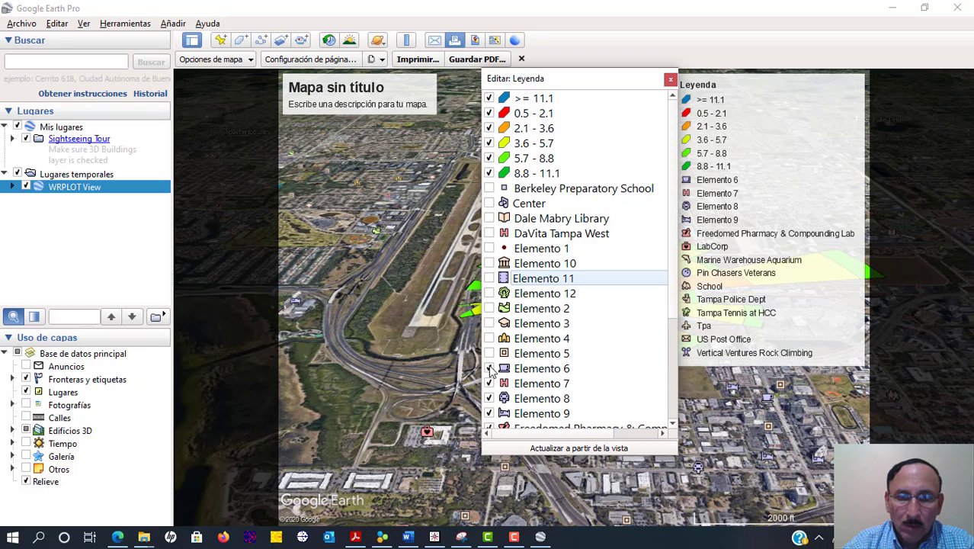
click(489, 368)
click(489, 383)
click(489, 398)
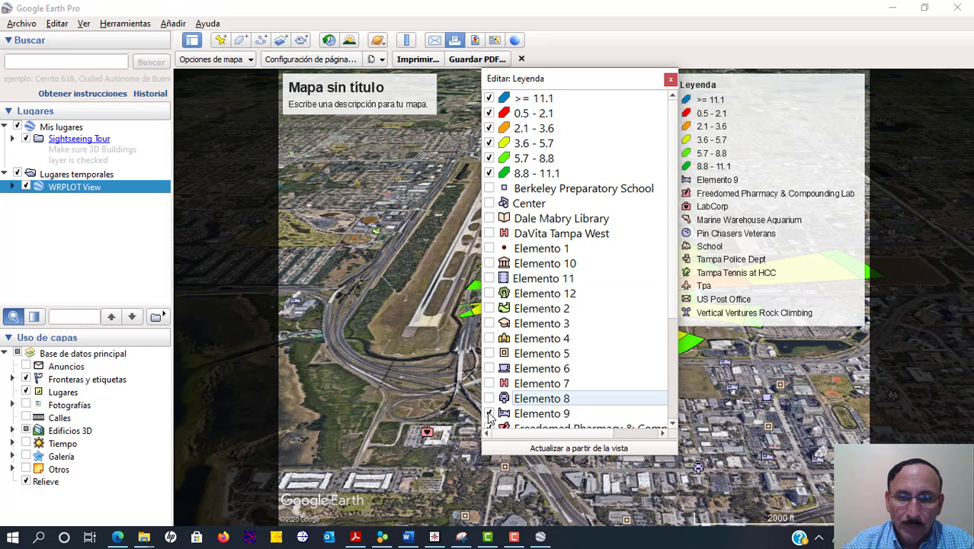
click(489, 413)
click(489, 427)
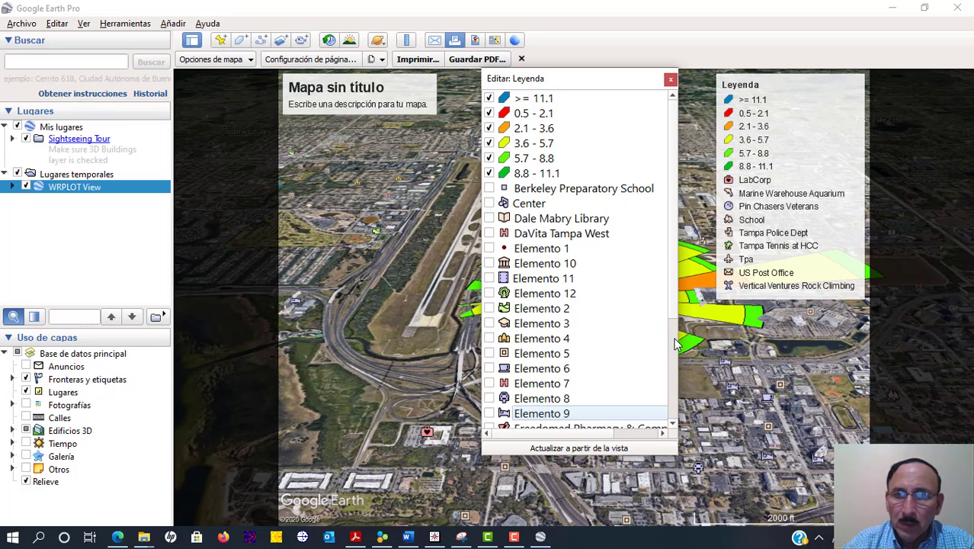
Hide the remaining place entries, LabCorp through Vertical Ventures Rock Climbing, so the map legend lists only the wind speed ranges.
scroll(675, 343, down, 3)
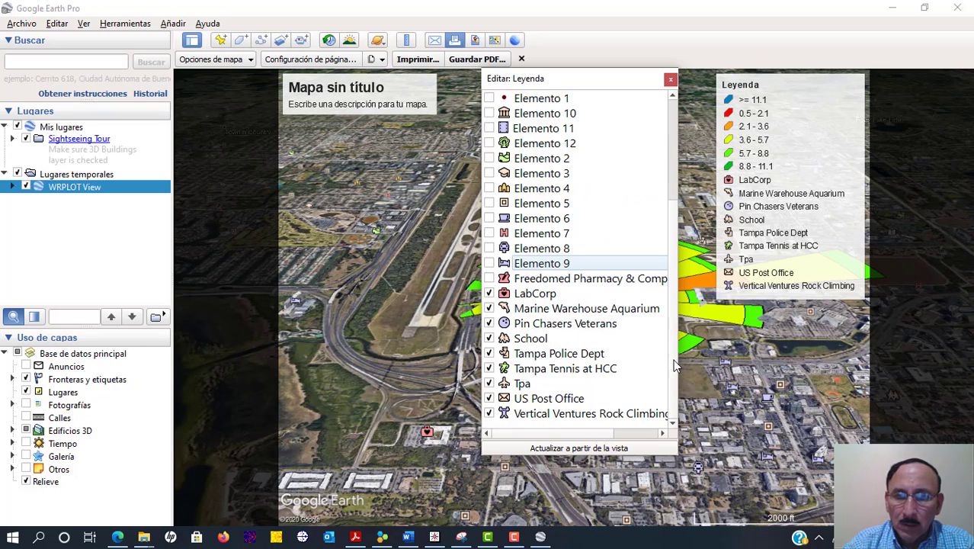
click(489, 293)
click(489, 308)
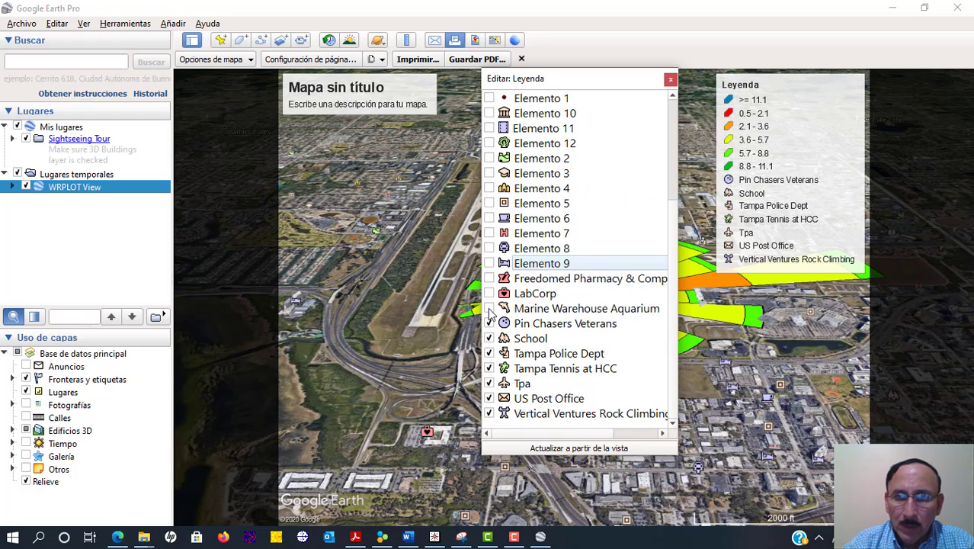
click(489, 323)
click(489, 339)
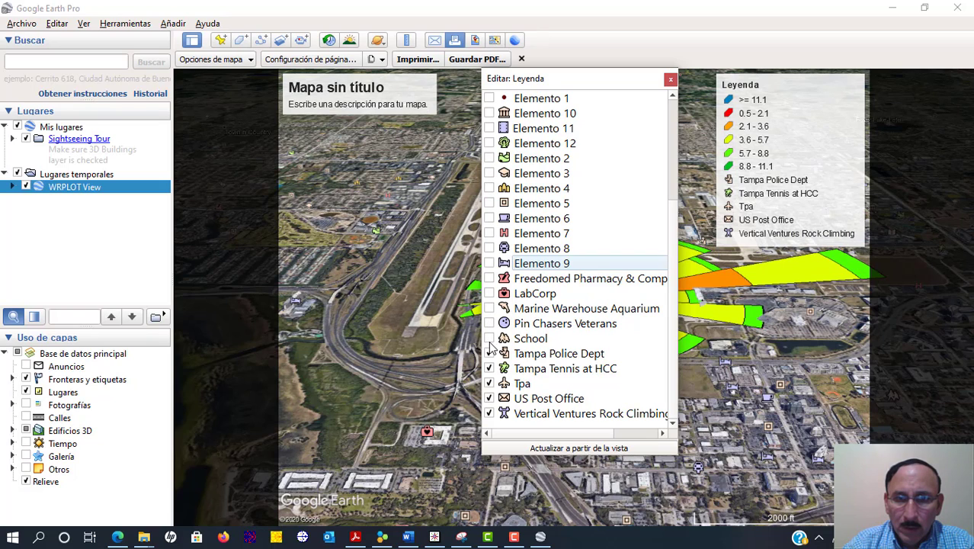
click(489, 353)
click(489, 368)
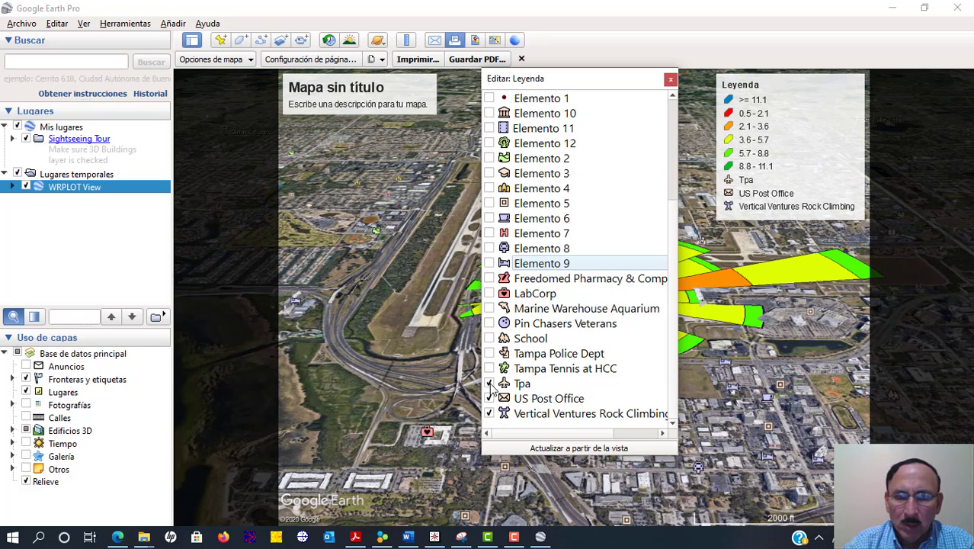
click(489, 383)
click(489, 398)
click(490, 413)
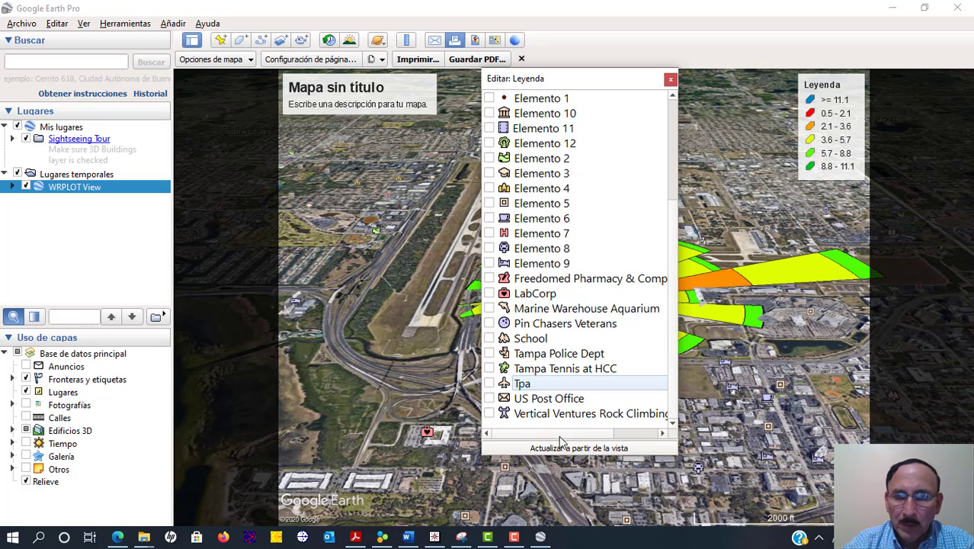
Close the legend and title editors and reposition the map so the whole wind rose fits inside the print frame.
click(671, 79)
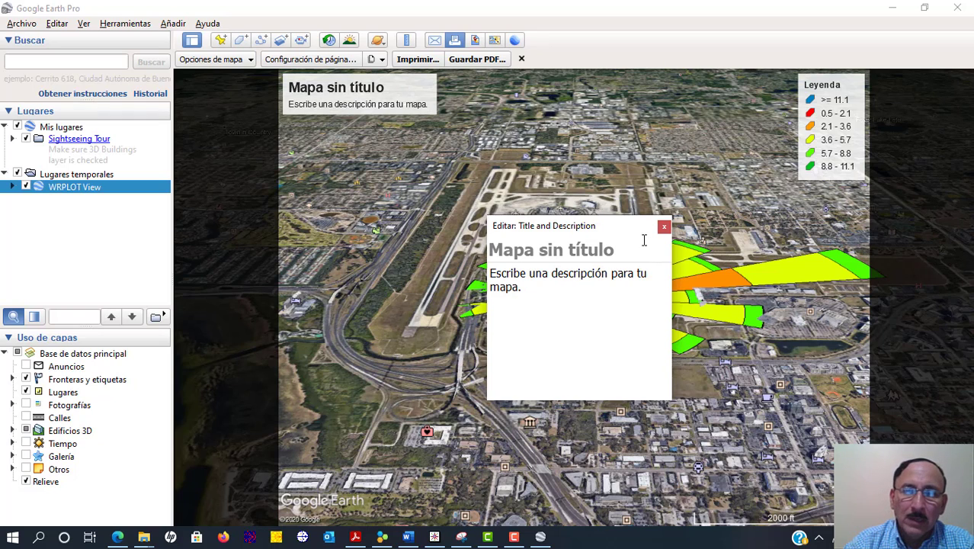
click(664, 226)
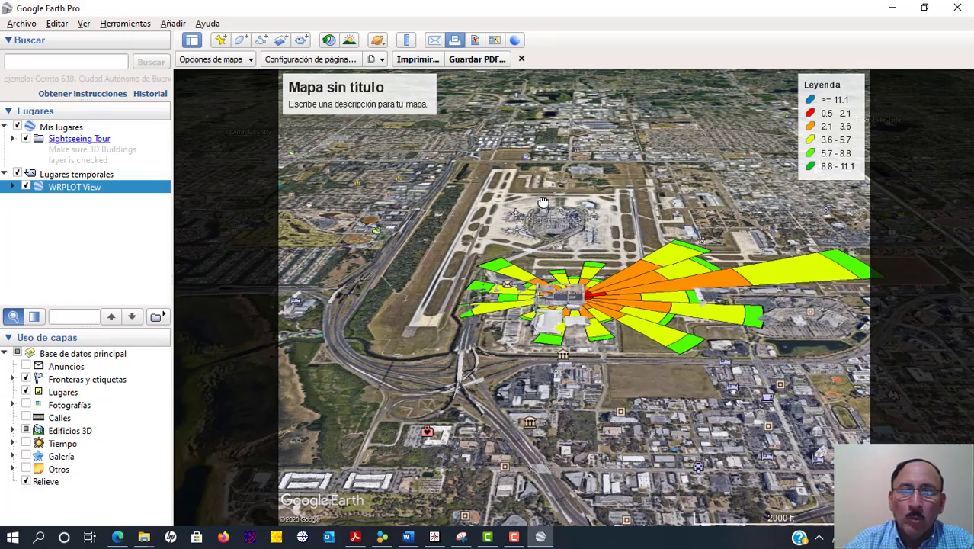
drag(543, 202, 514, 221)
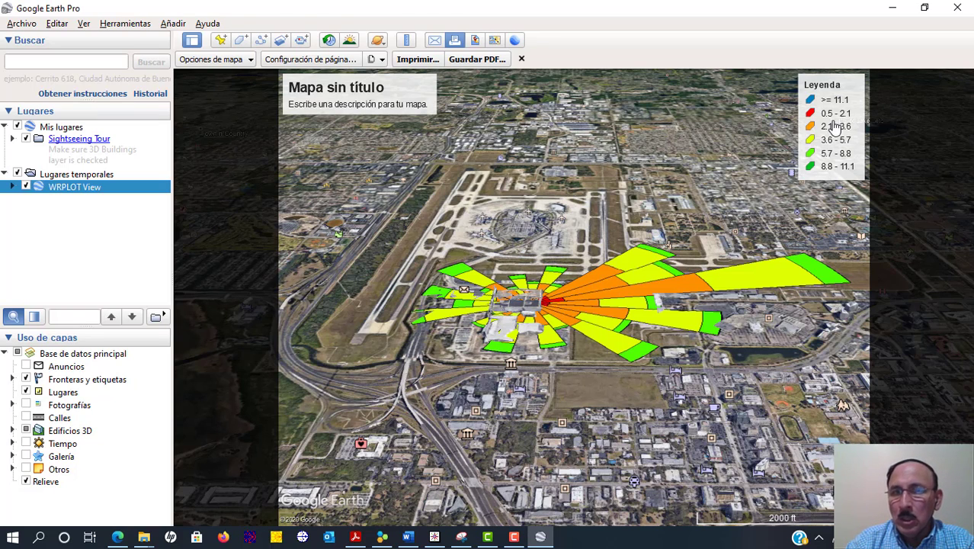
Return to WRPLOT View and set the rose plot's max radius to 1 km in the Google Earth export style.
click(894, 17)
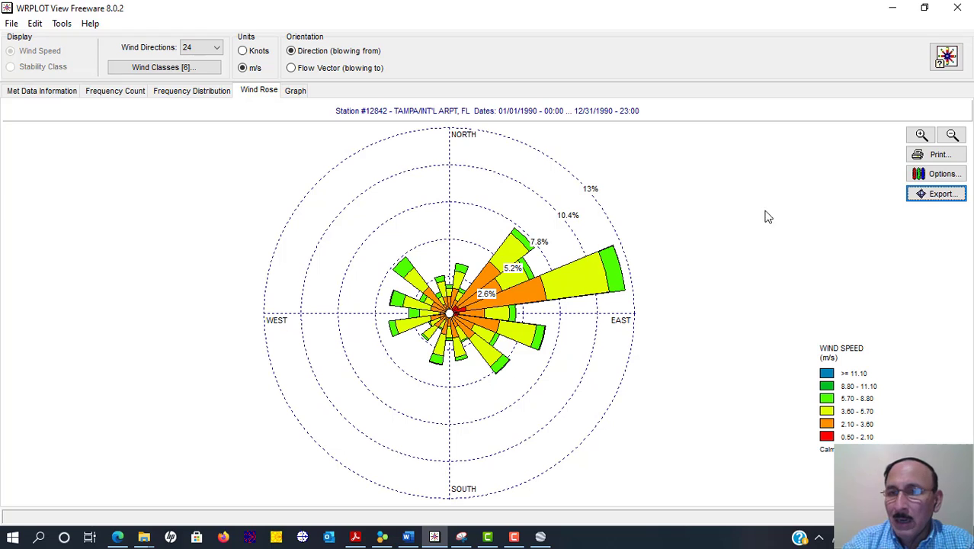
click(936, 195)
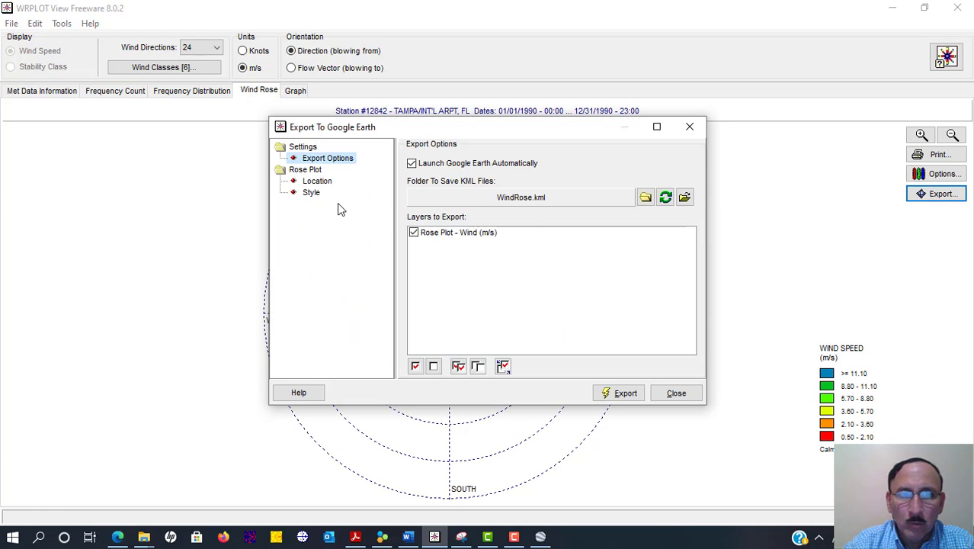
click(310, 194)
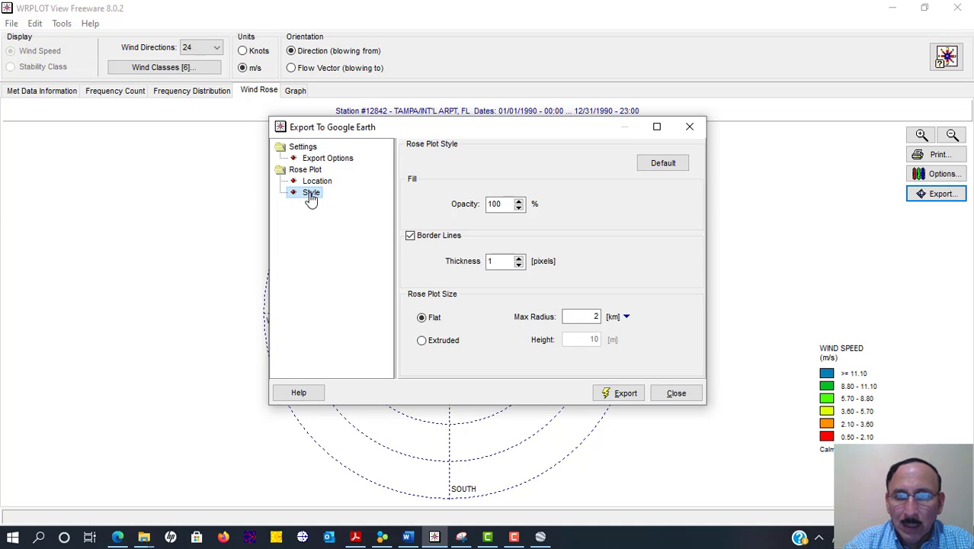
click(580, 317)
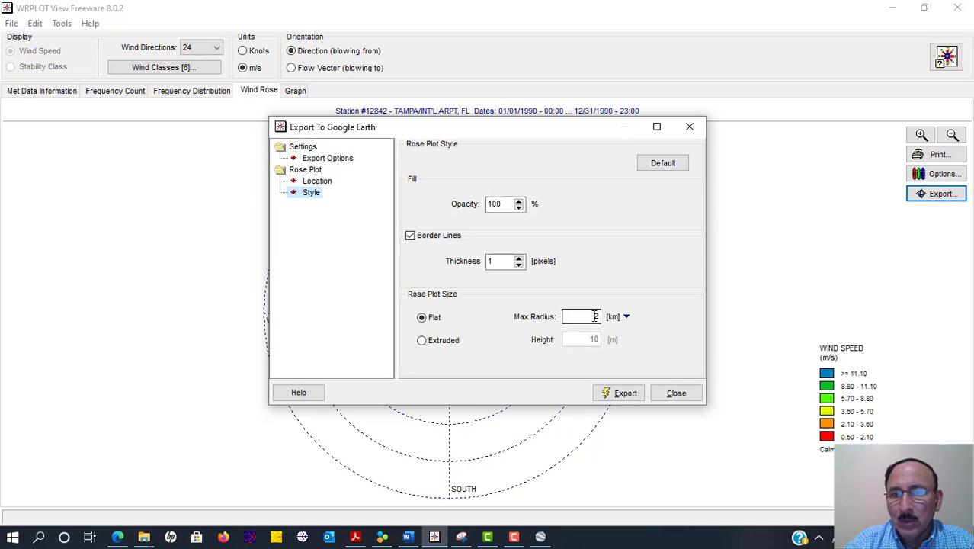
drag(600, 316, 563, 318)
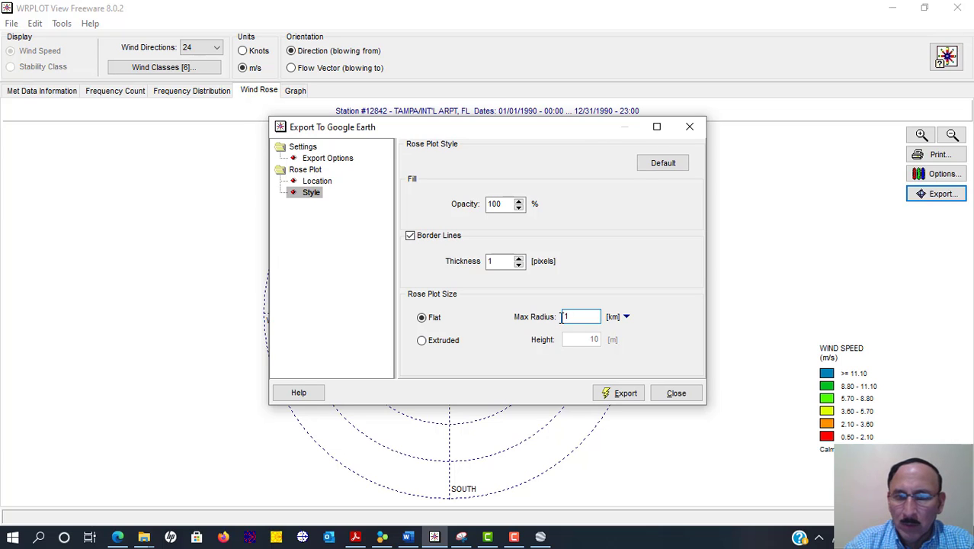
Export the resized wind rose to Google Earth, and close the open Google Earth session, discarding its unsaved temporary places.
click(615, 393)
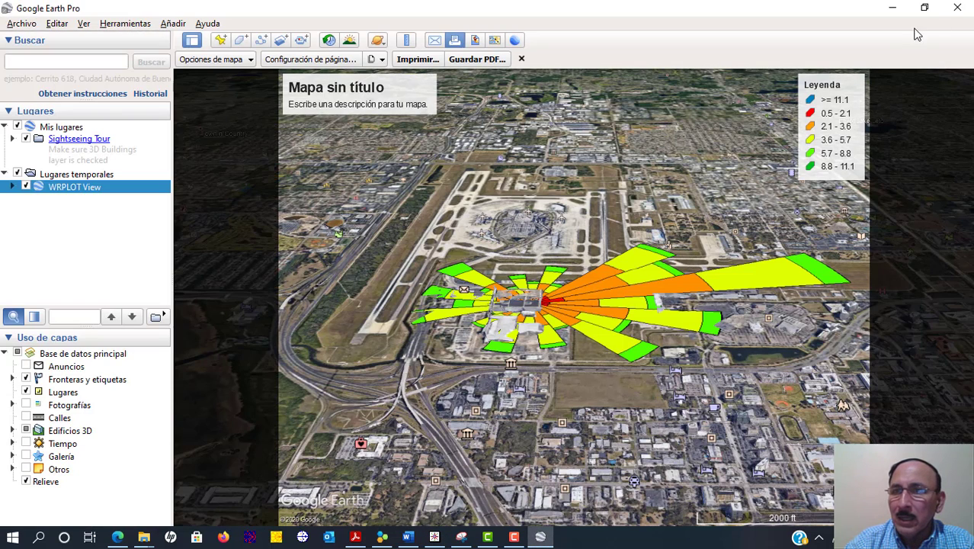
click(959, 9)
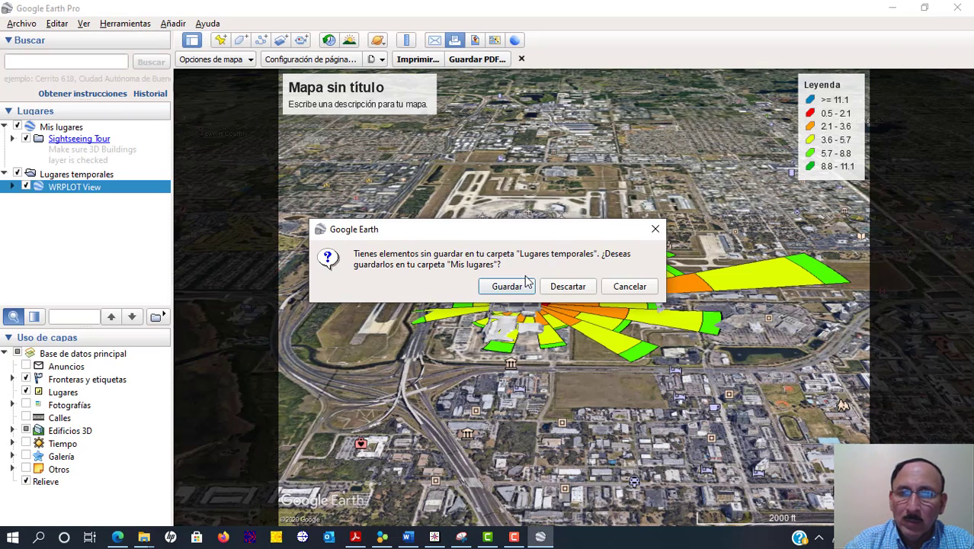
click(564, 288)
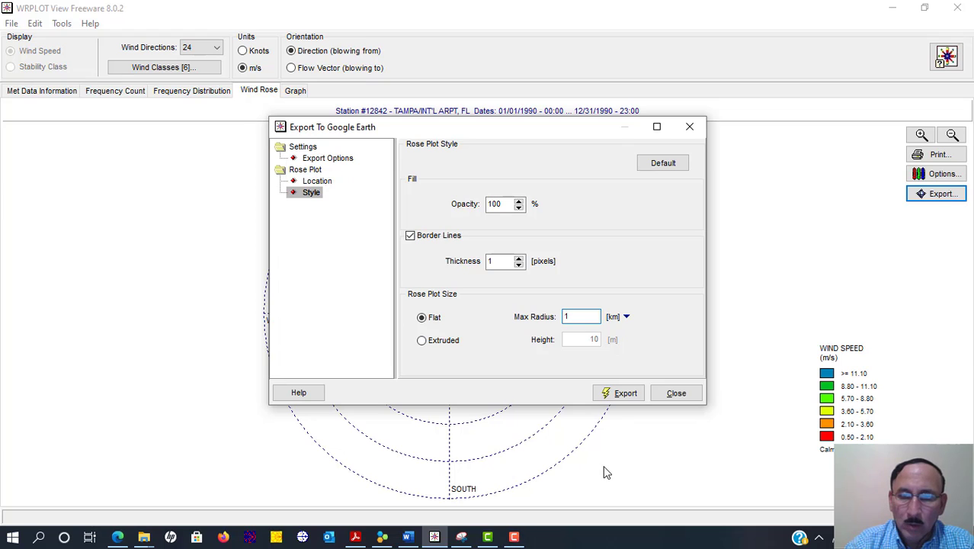
Export the wind rose again from WRPLOT View so Google Earth relaunches with it, accepting the server connection warning.
click(617, 394)
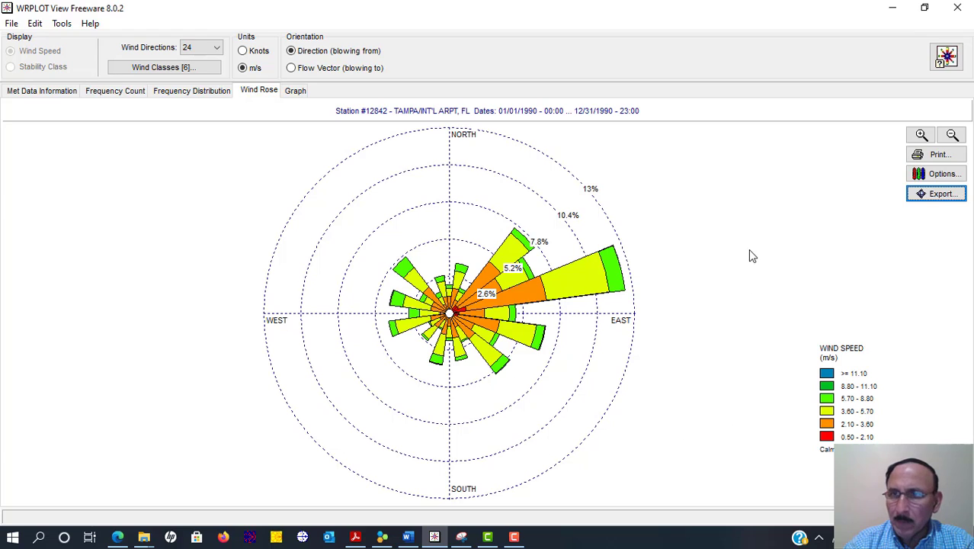
click(936, 196)
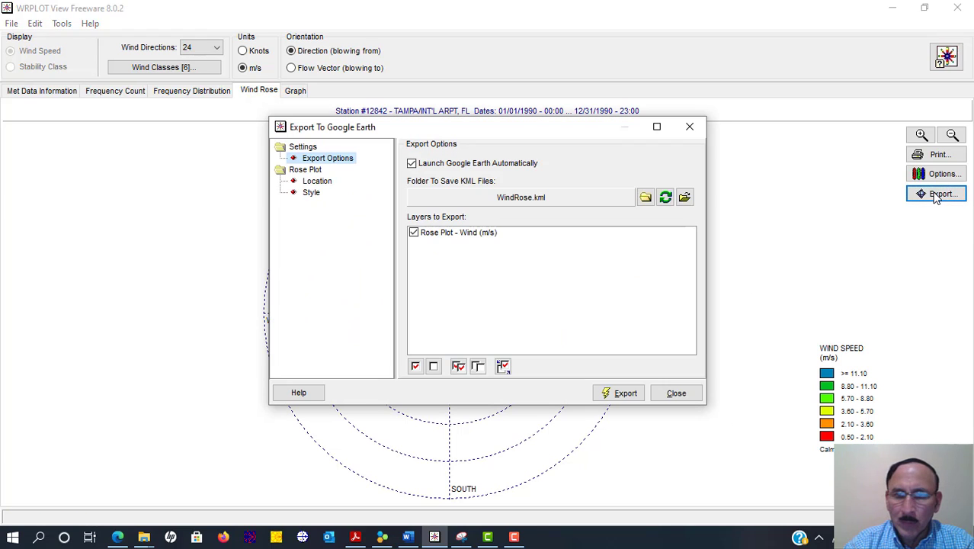
click(624, 393)
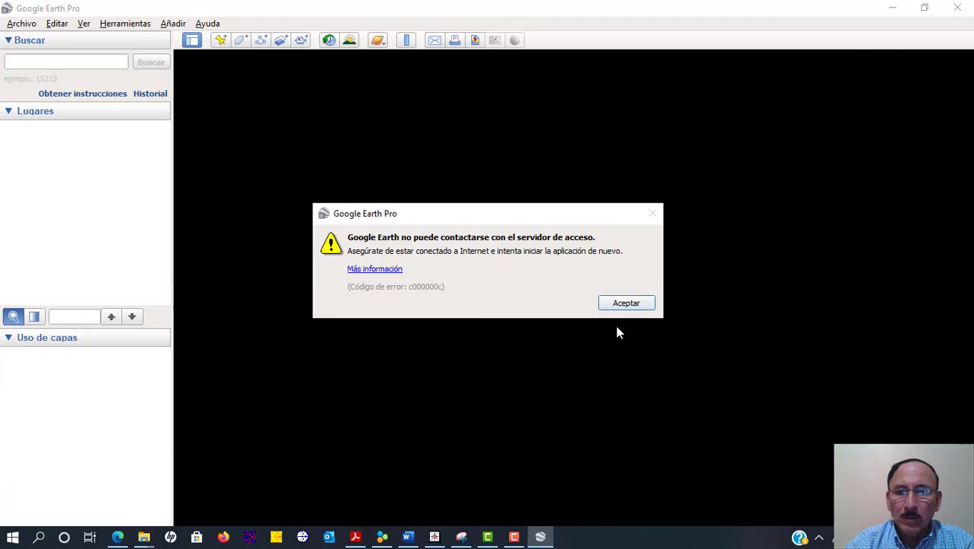
click(624, 304)
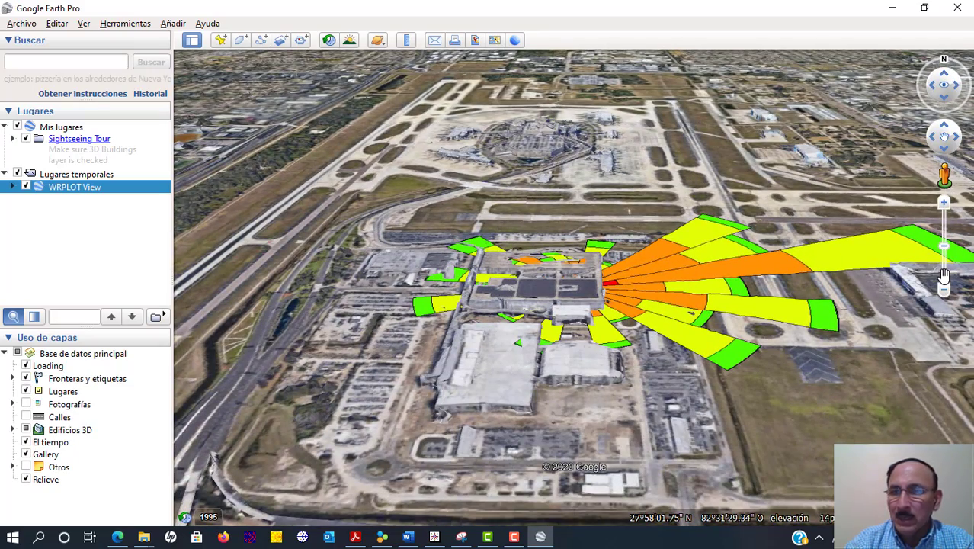
Examine the whole re-exported wind rose over the Tampa airport area from farther out, and return to WRPLOT View.
click(945, 291)
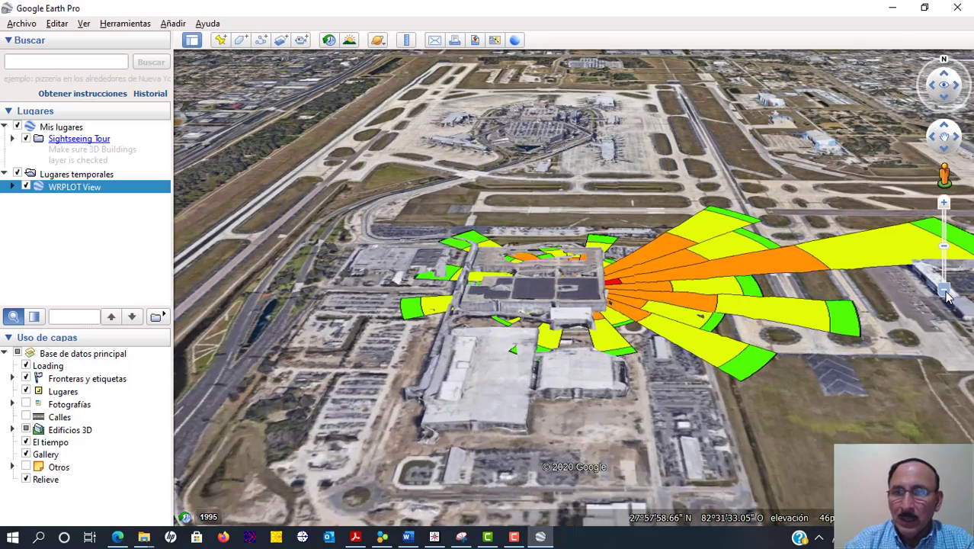
click(946, 292)
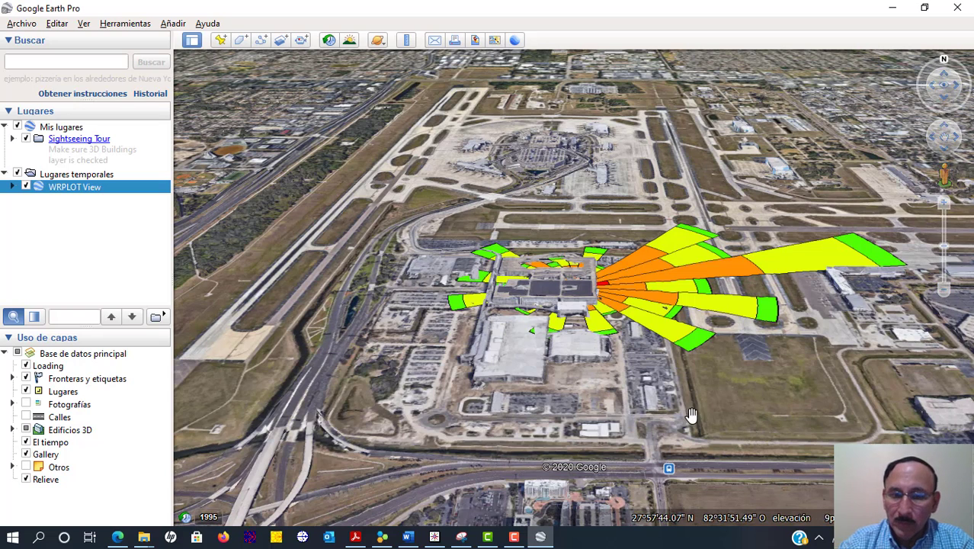
click(893, 10)
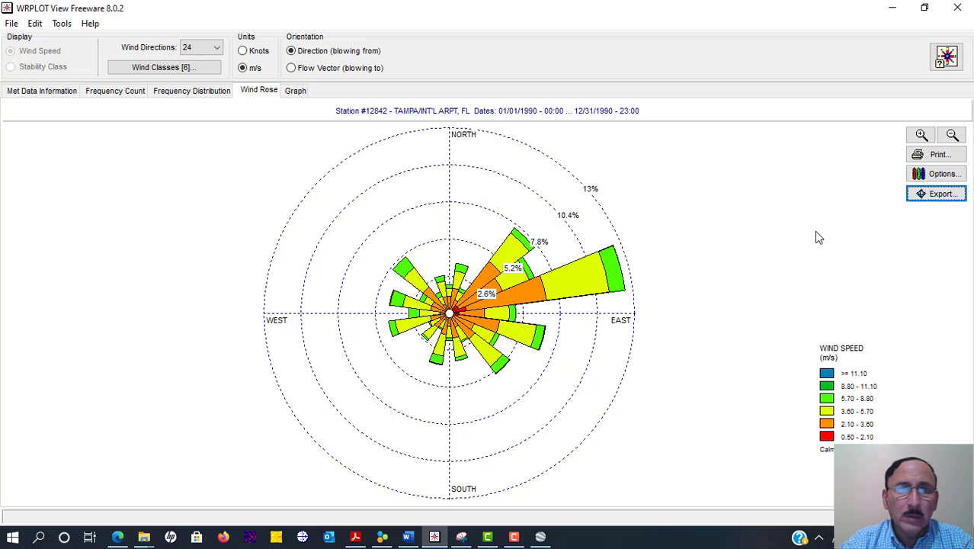